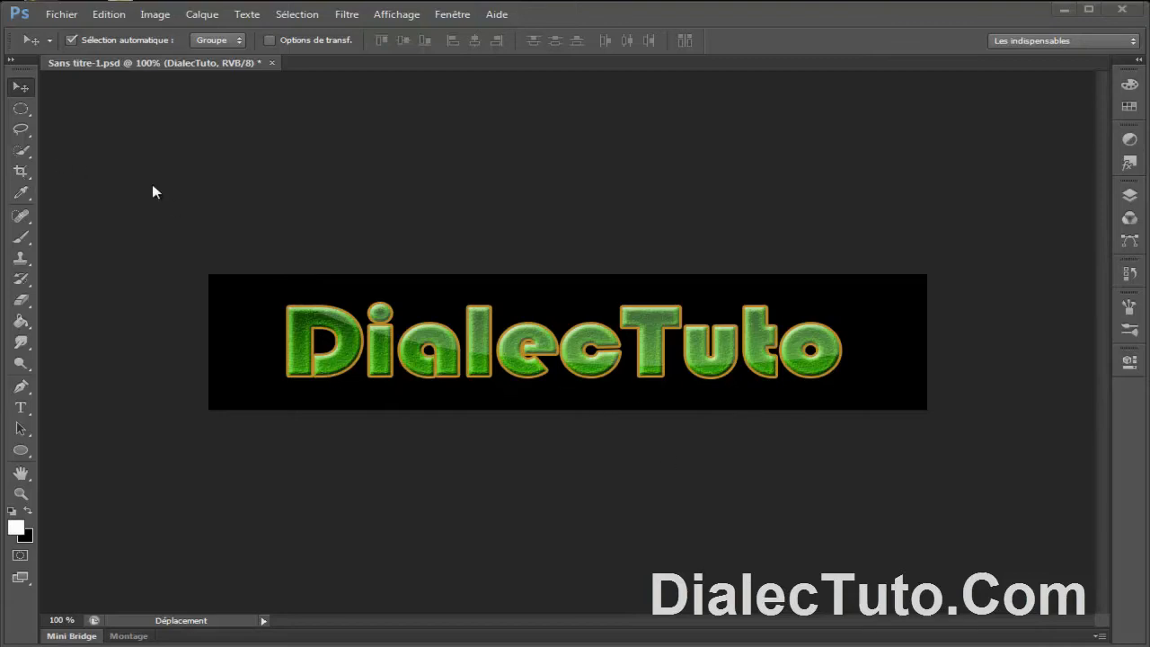
- Create a new 800 x 600 pixel Web document at 72 pixels/inch and fill its background with black
left_click(61, 14)
left_click(75, 29)
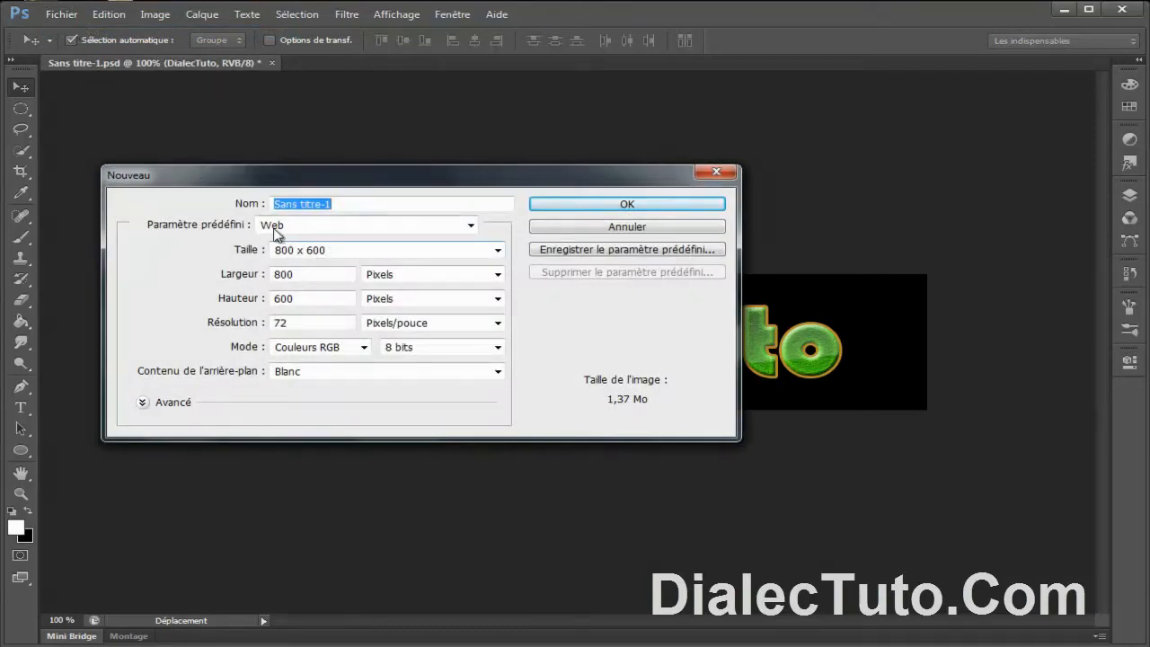
left_click(606, 206)
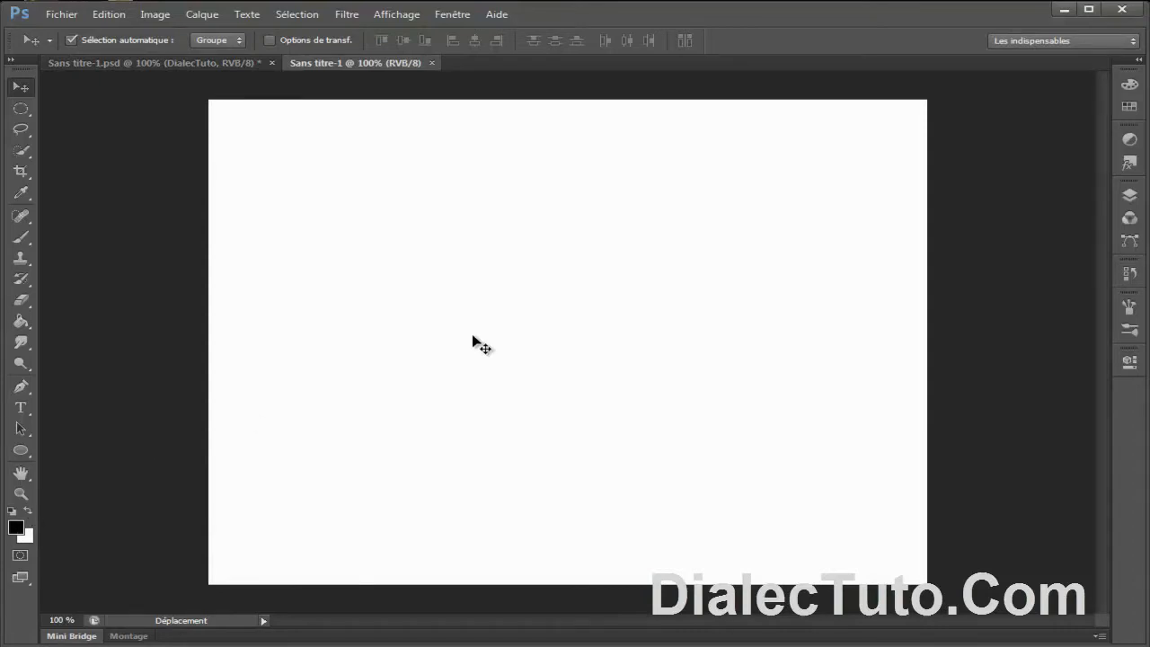
key("alt+BackSpace")
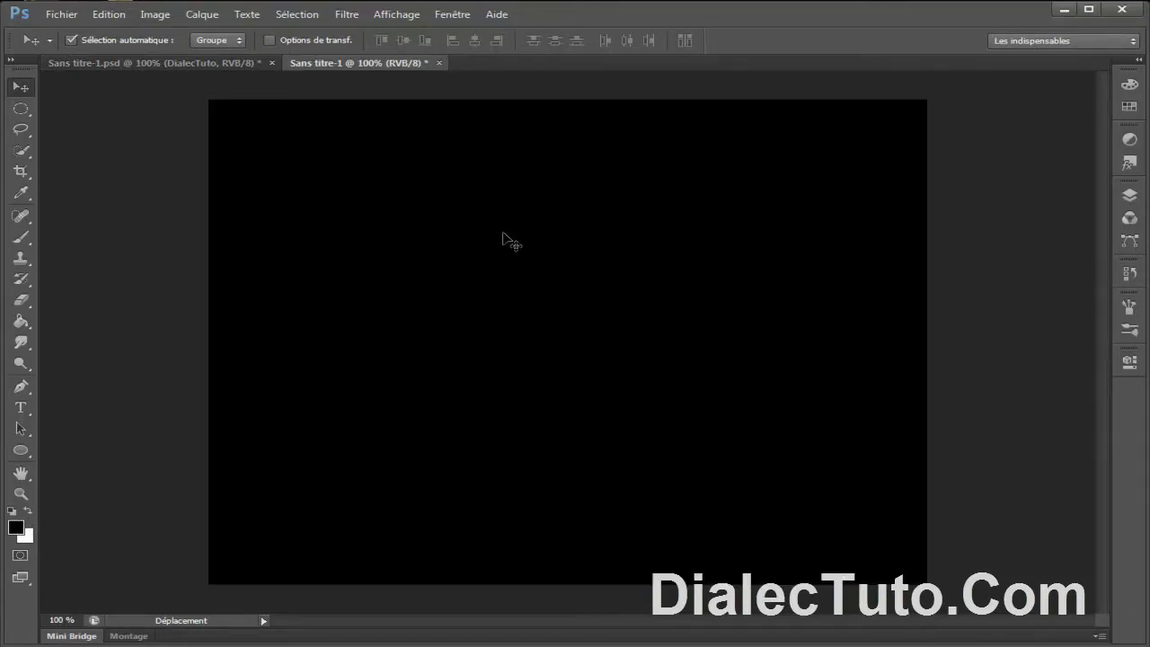
- Add the white text "DialecTuto" in Bauhaus 93 at 128 pt to the new black document
left_click(238, 63)
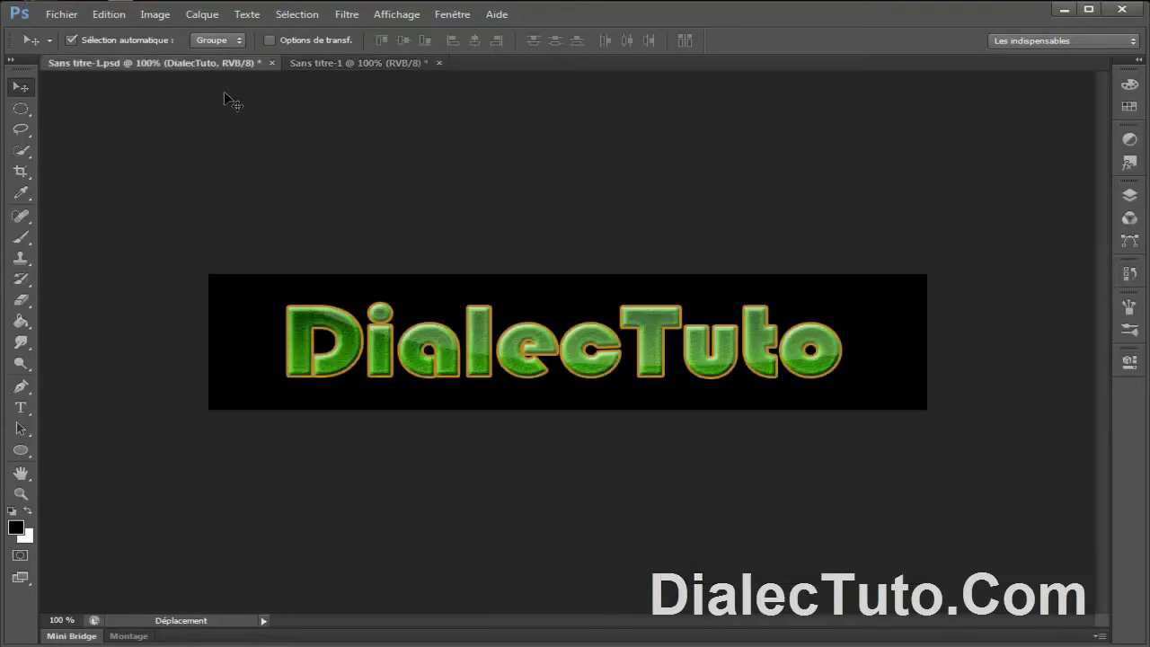
left_click(360, 63)
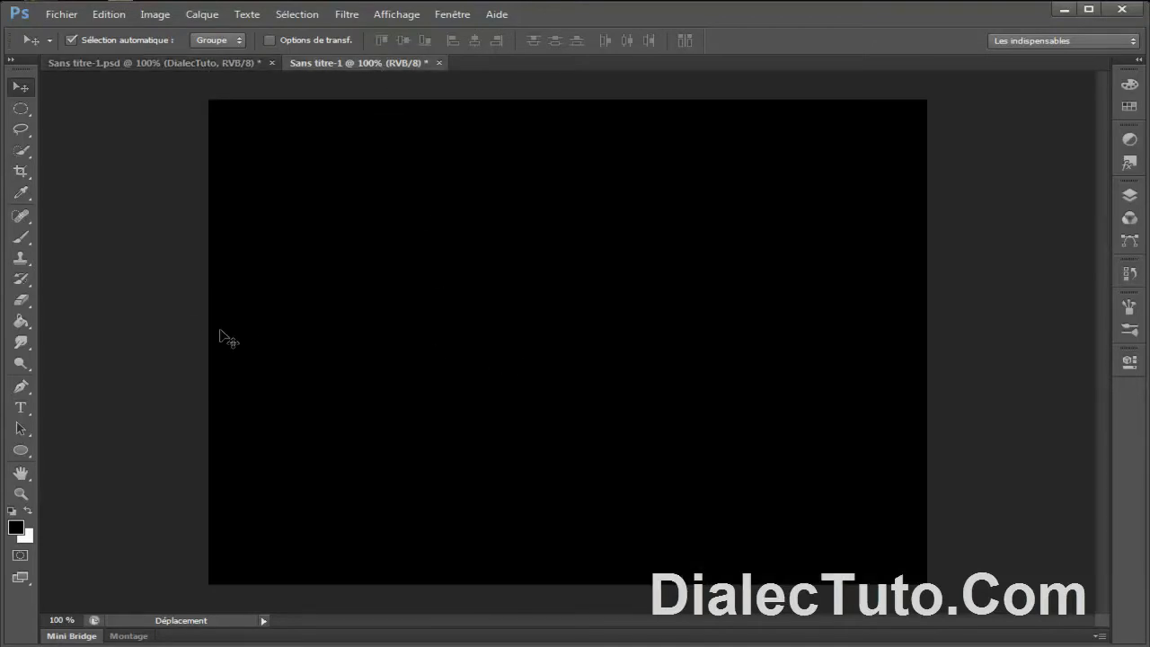
left_click(21, 408)
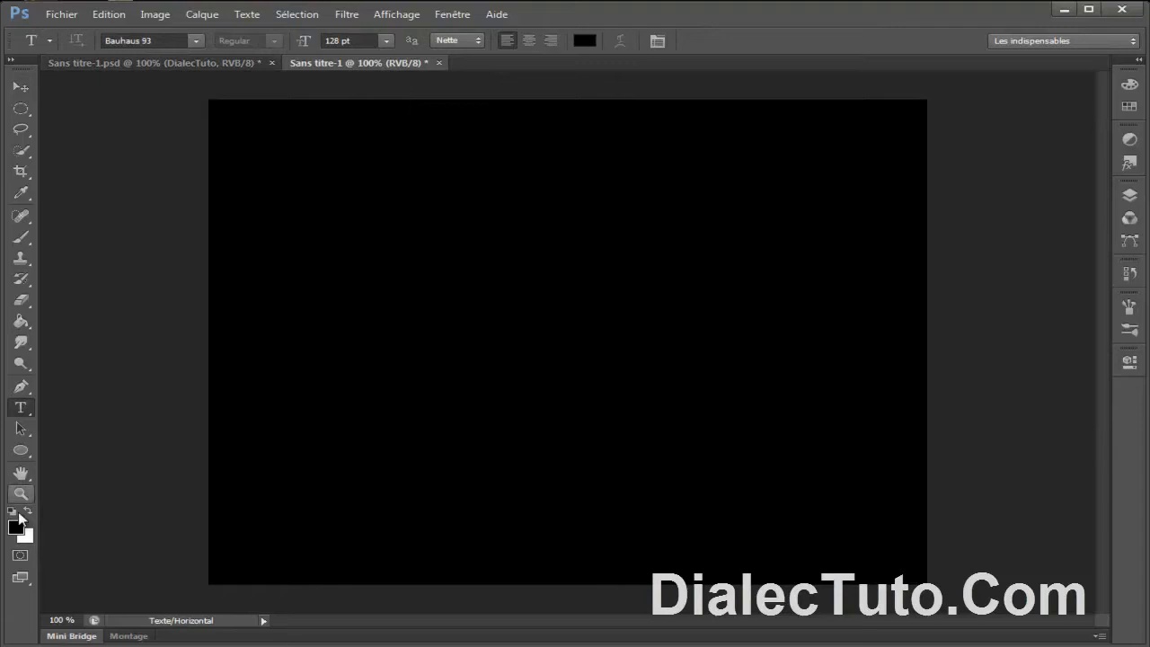
left_click(264, 303)
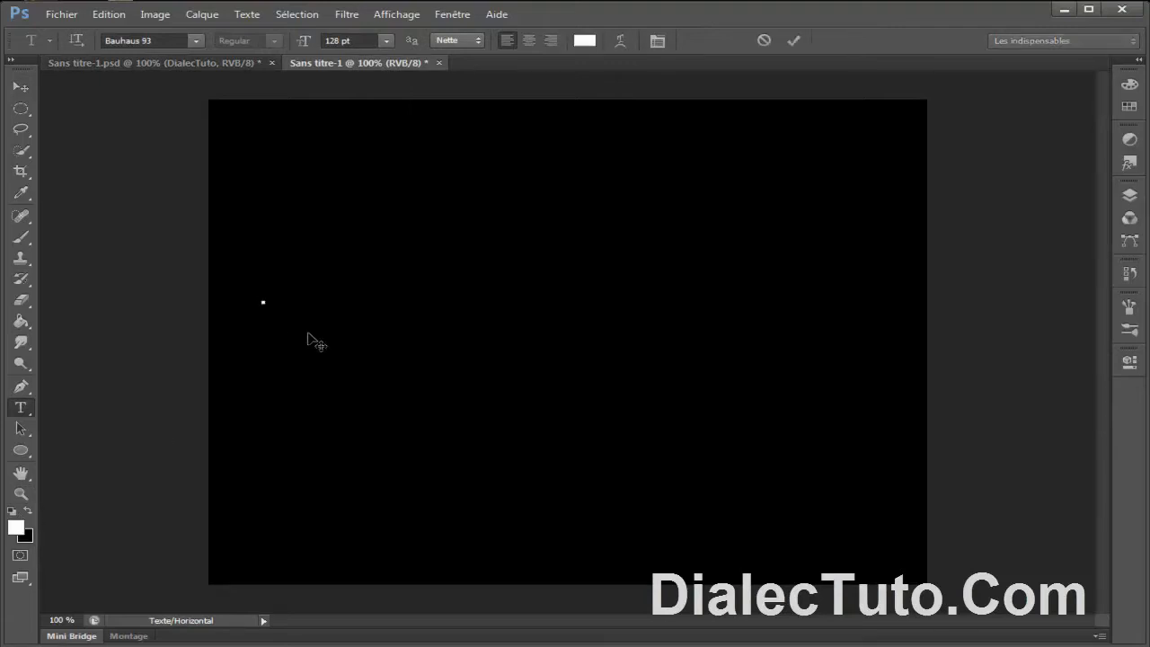
type("D")
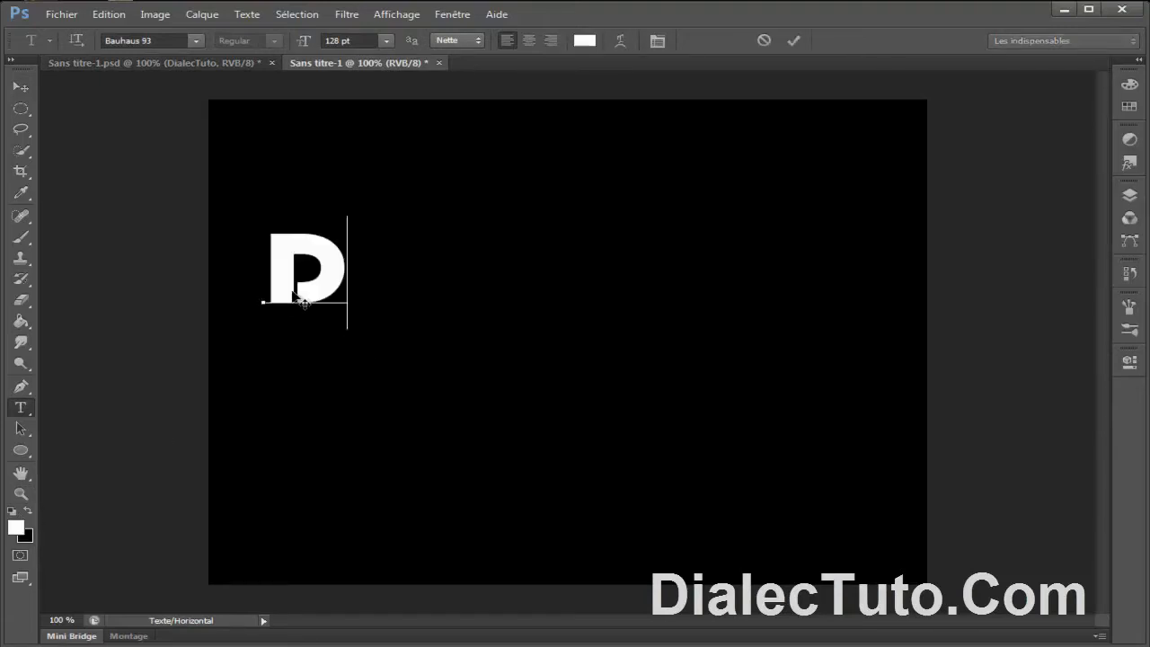
type("ialec")
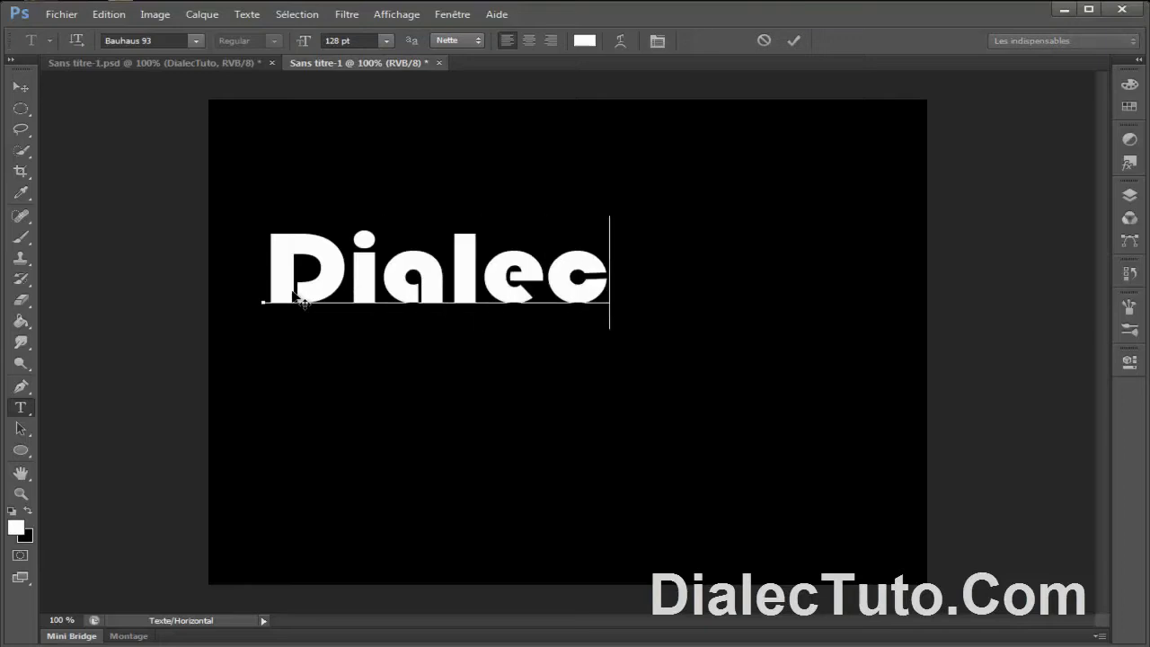
type("Tuto")
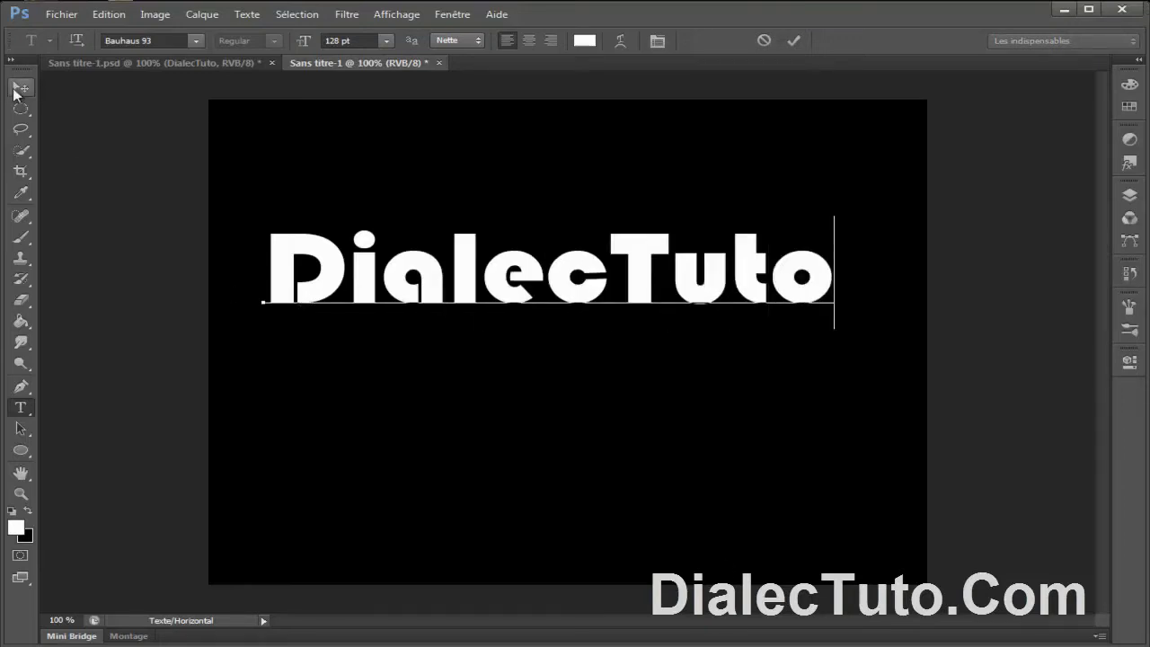
- Move the DialecTuto text to the centre of the canvas and show the document's layers
left_click(20, 87)
left_click_drag(560, 300, 598, 360)
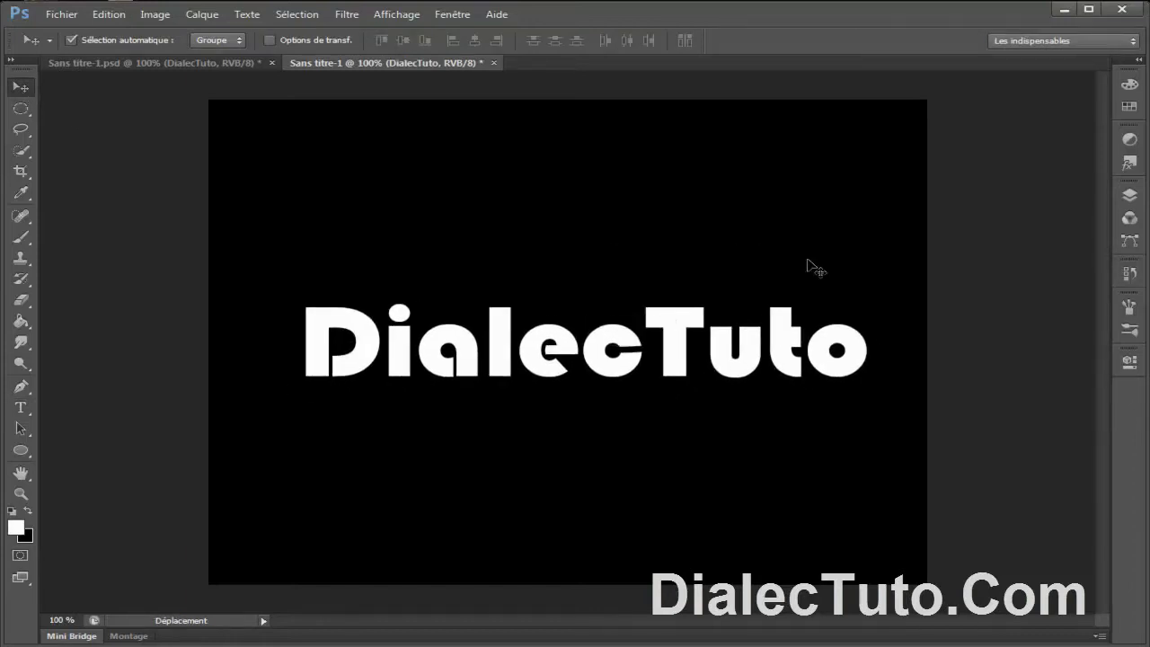
key("F7")
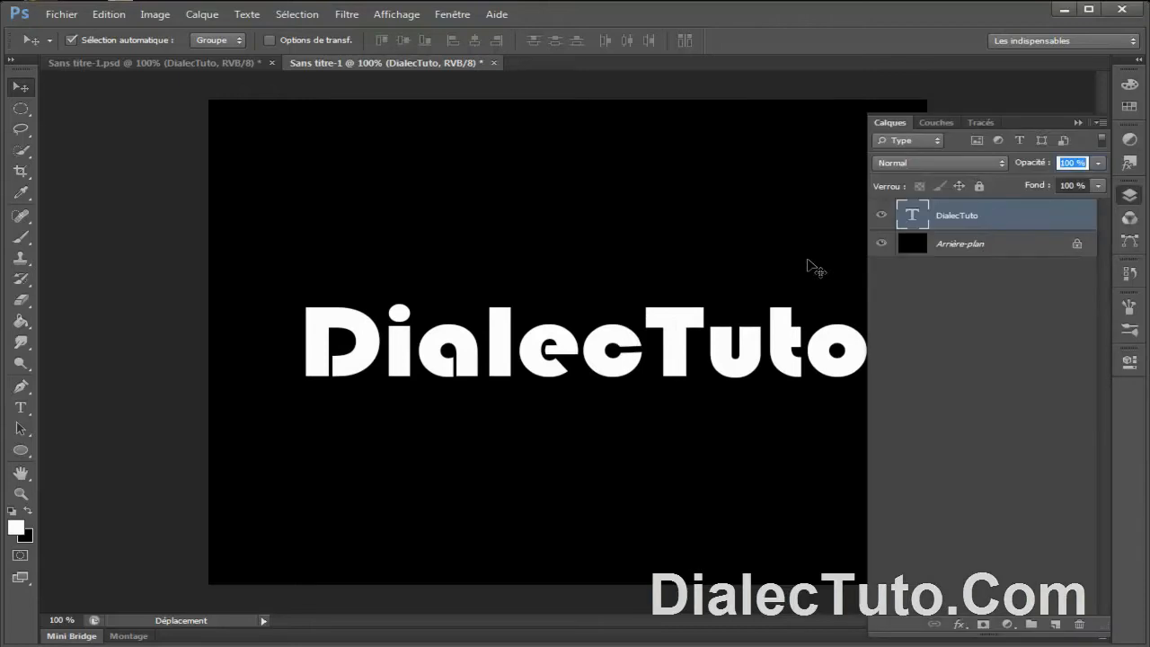
left_click(396, 19)
mouse_move(445, 15)
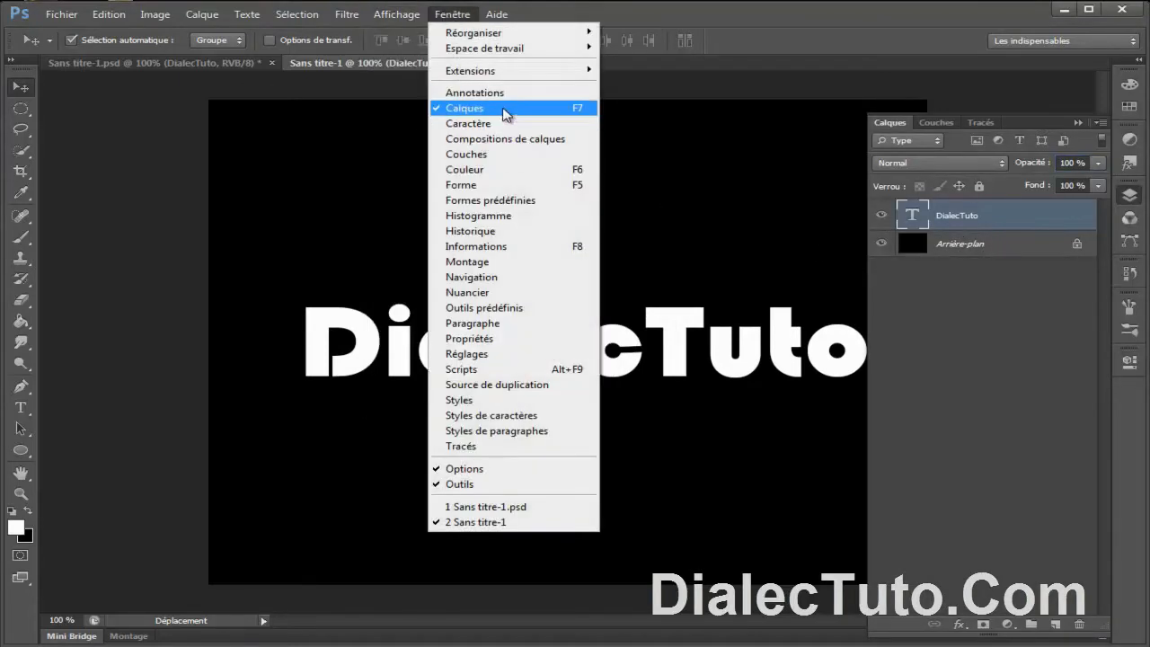
left_click(1064, 403)
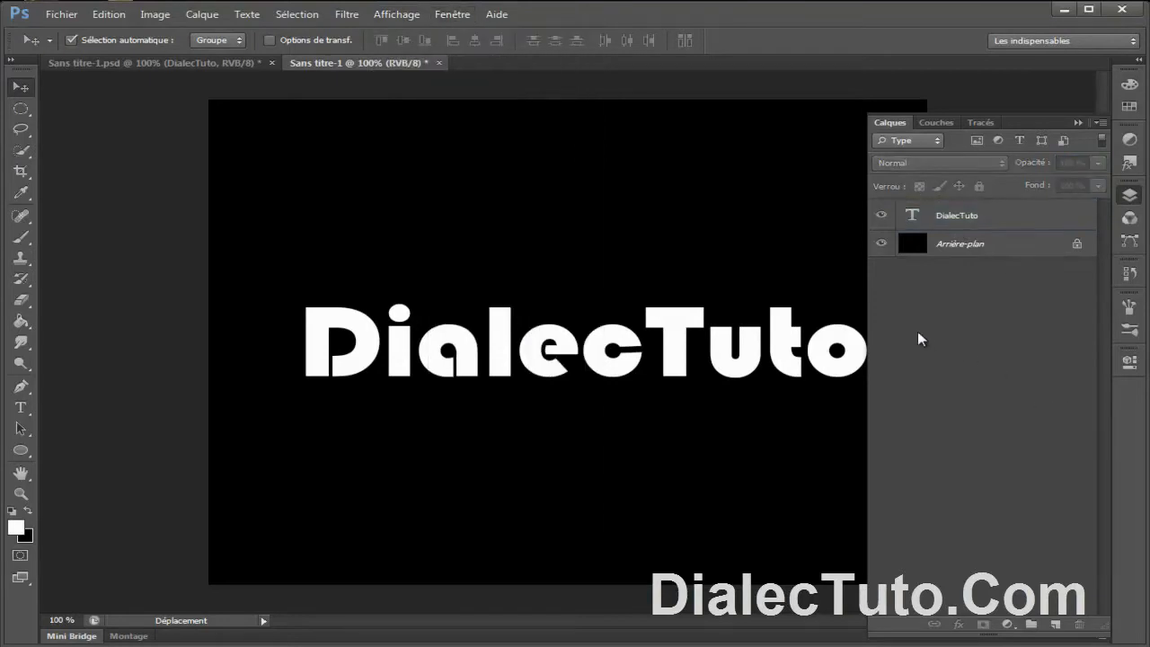
left_click_drag(750, 346, 737, 340)
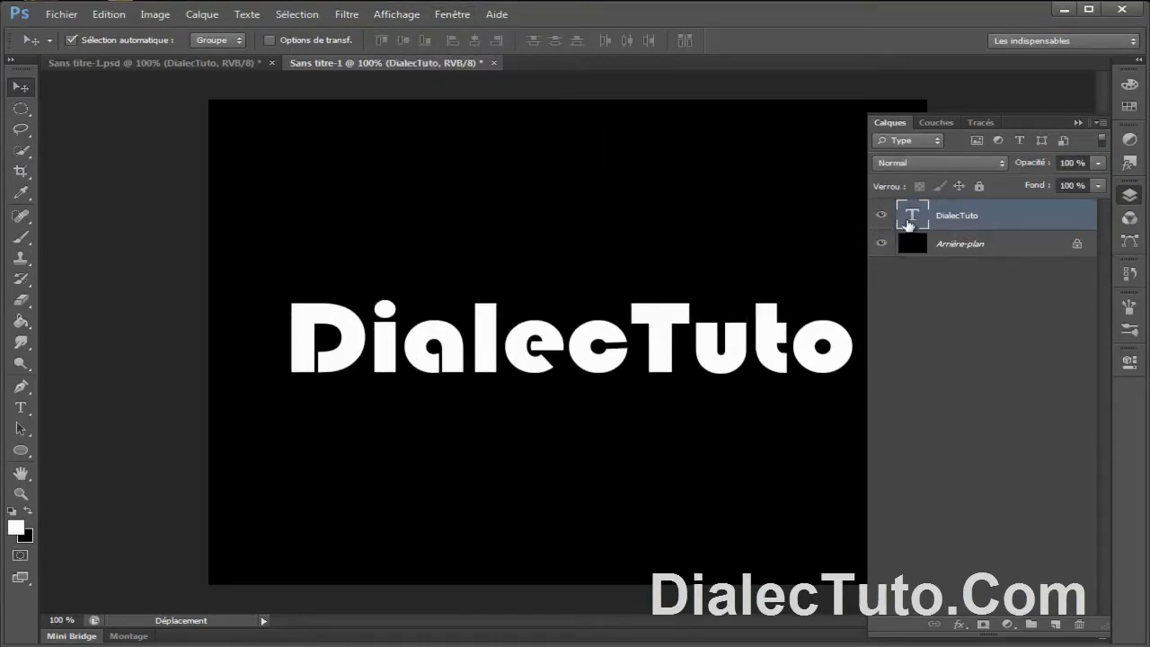
double_click(911, 217)
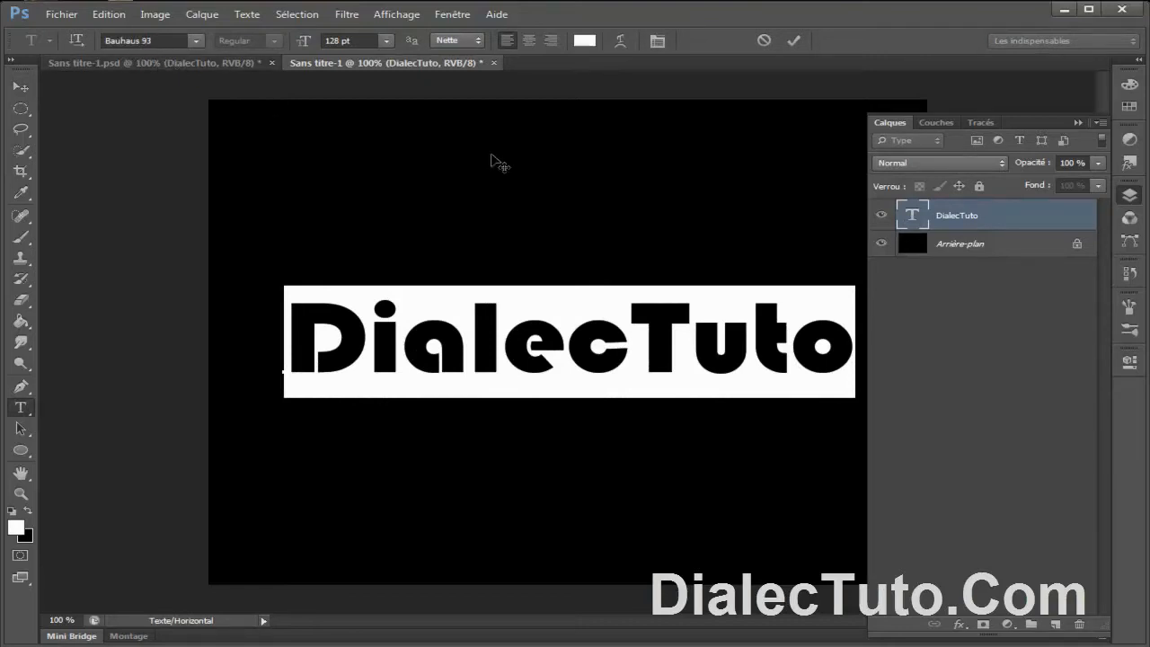
left_click(483, 346)
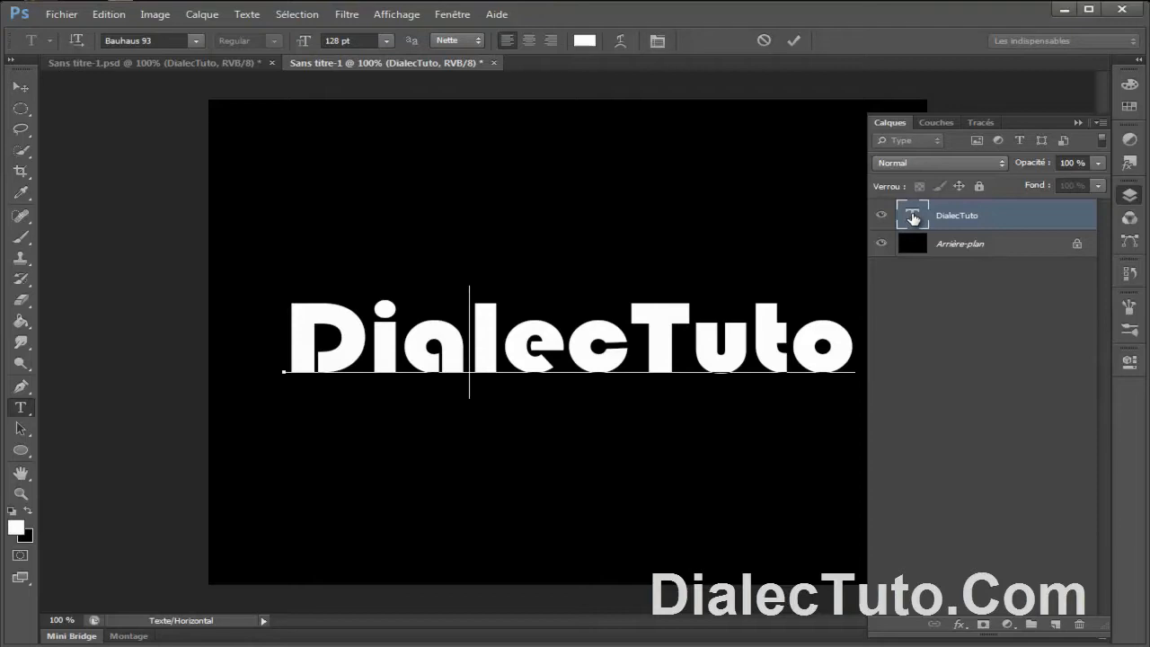
double_click(912, 218)
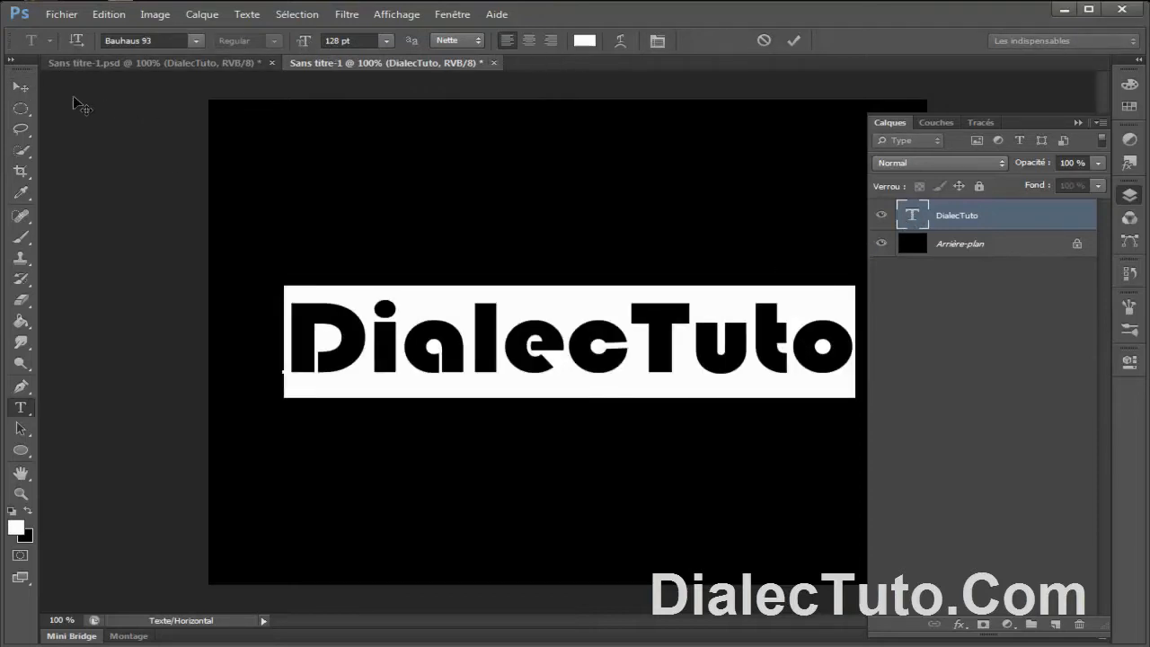
left_click(20, 87)
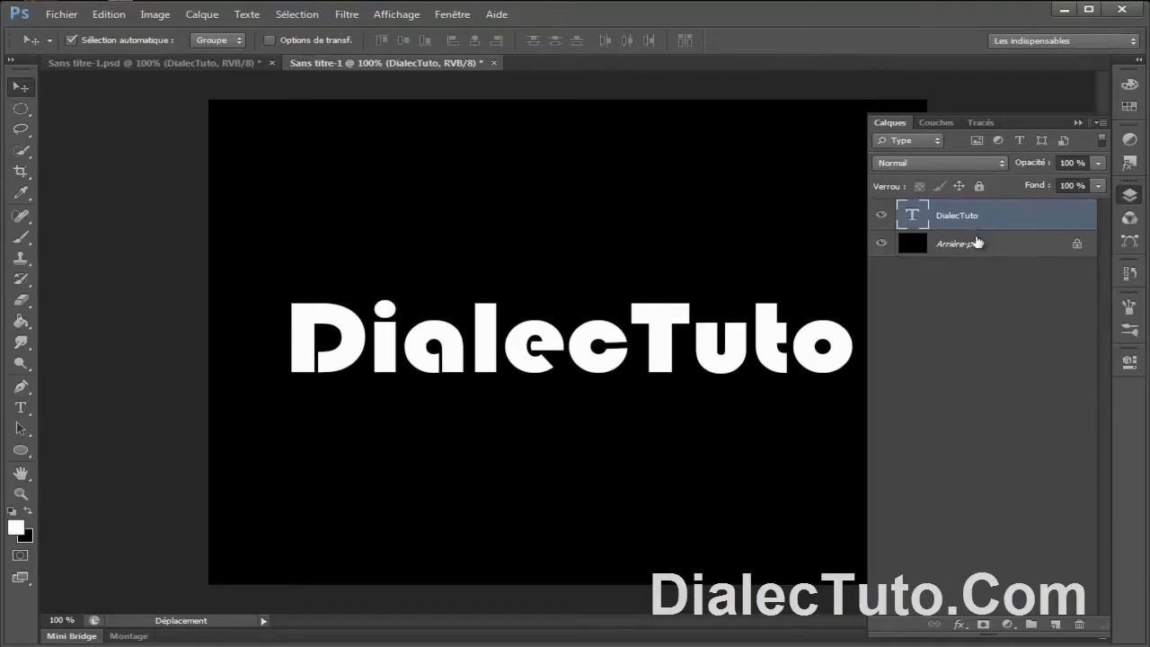
double_click(1045, 220)
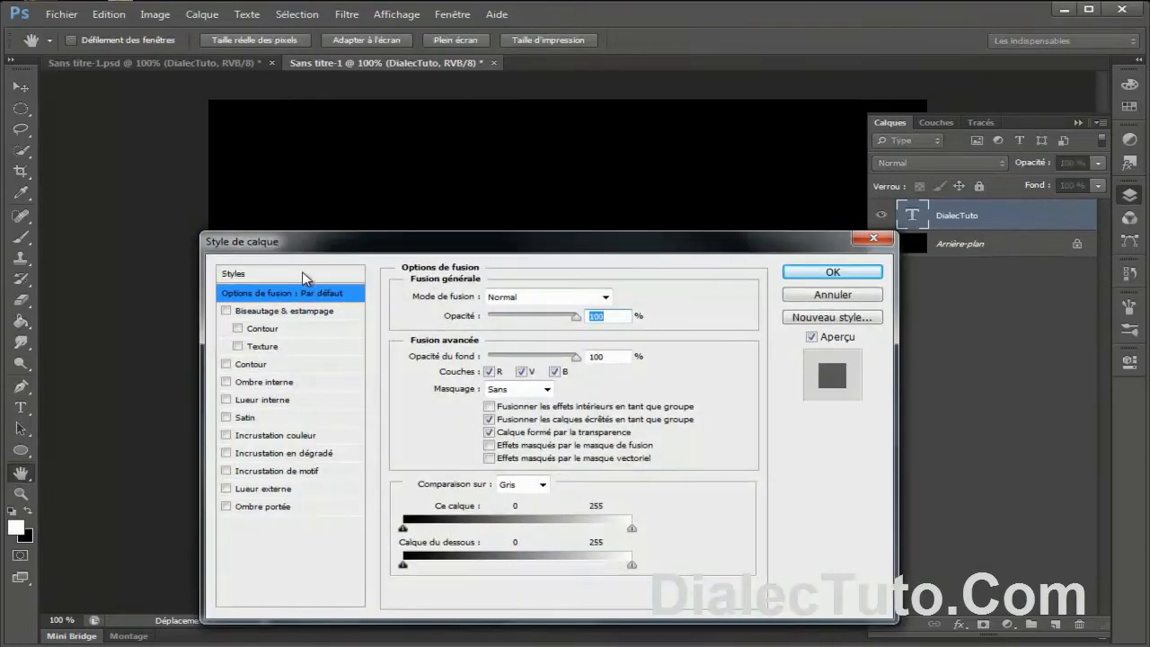
left_click(831, 273)
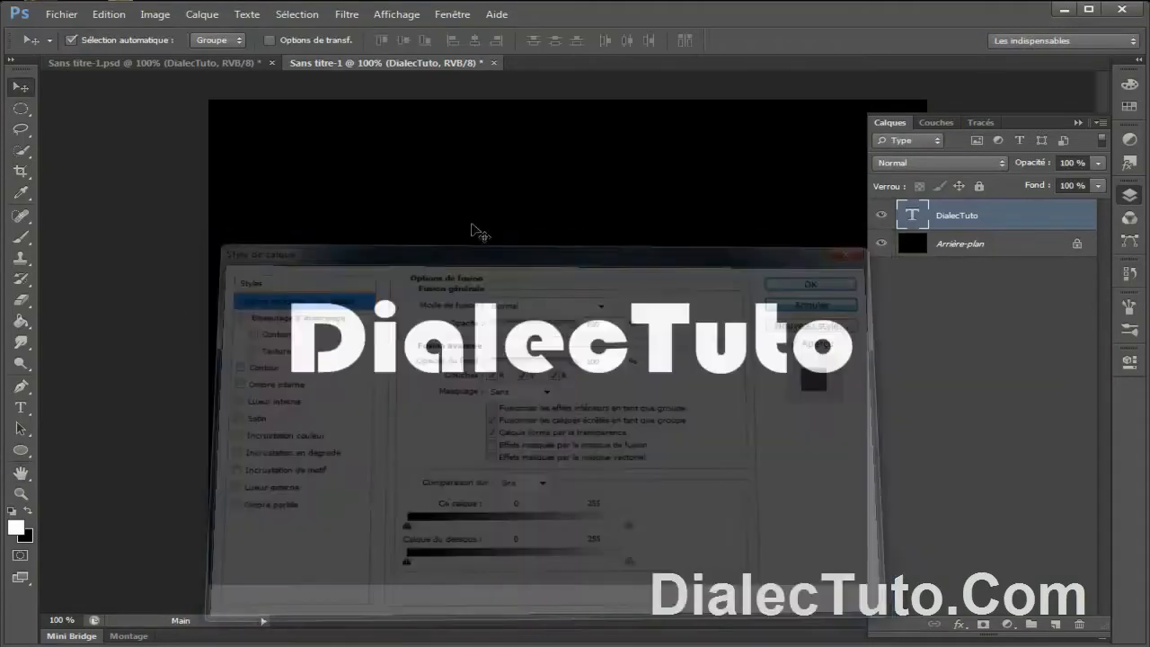
- Move the text to the lower part of the canvas and open its layer style settings without covering it
left_click_drag(487, 358, 471, 534)
double_click(1045, 222)
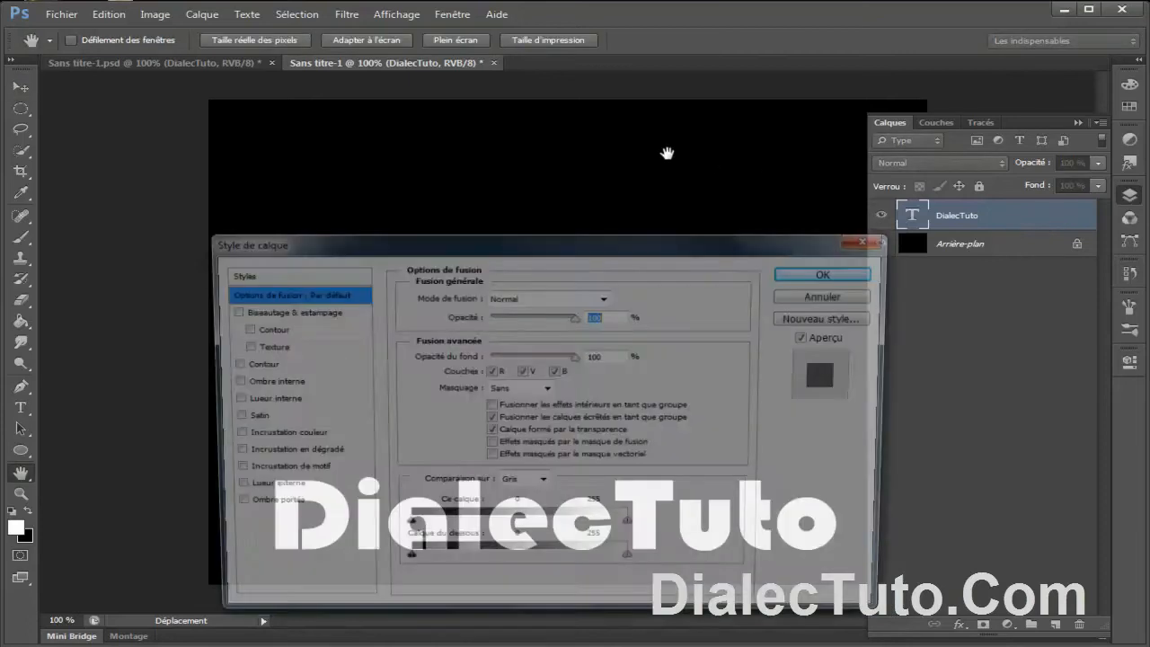
left_click_drag(609, 260, 574, 55)
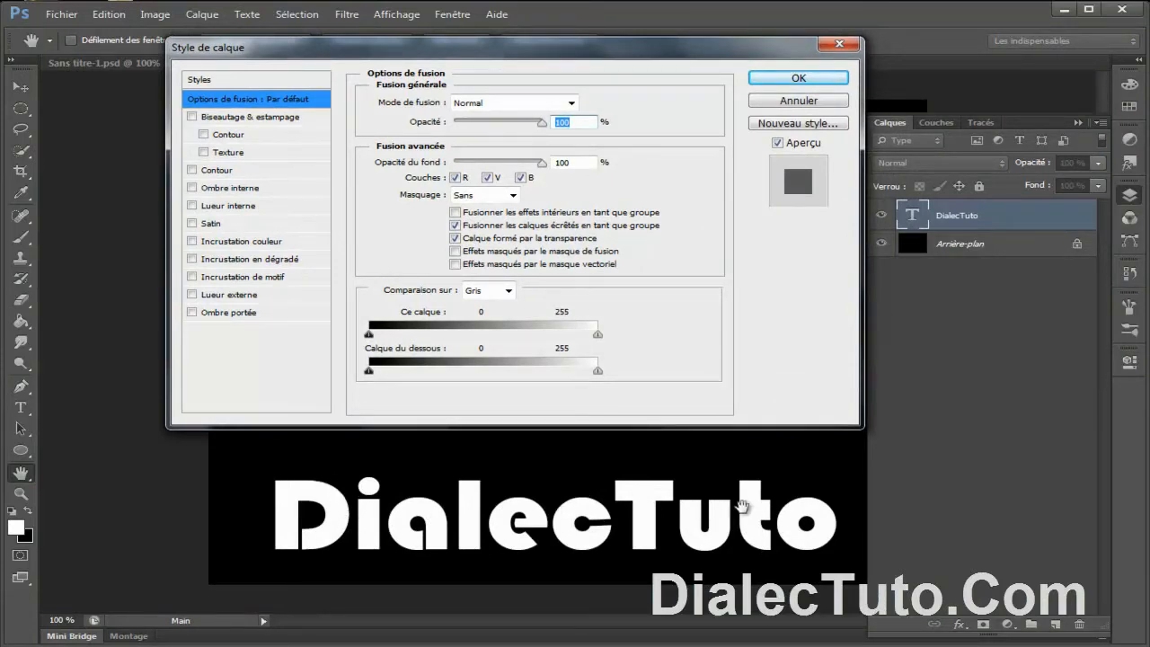
- Add a 3 px outside stroke to the text in dark gold (a68c23)
left_click(221, 170)
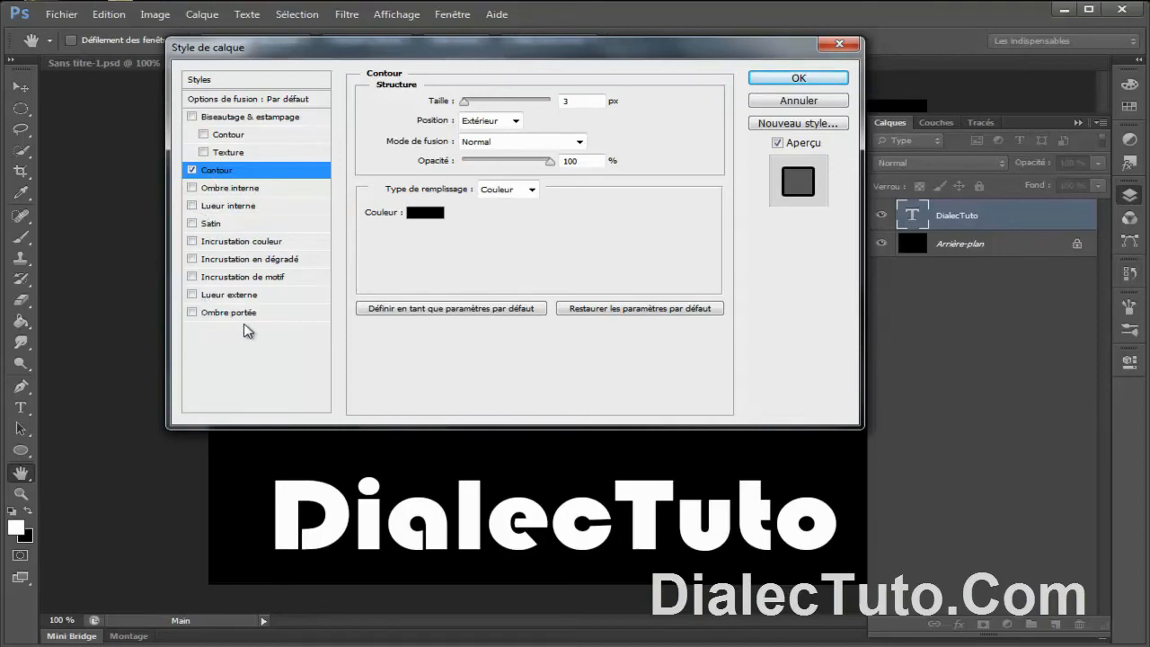
left_click(426, 216)
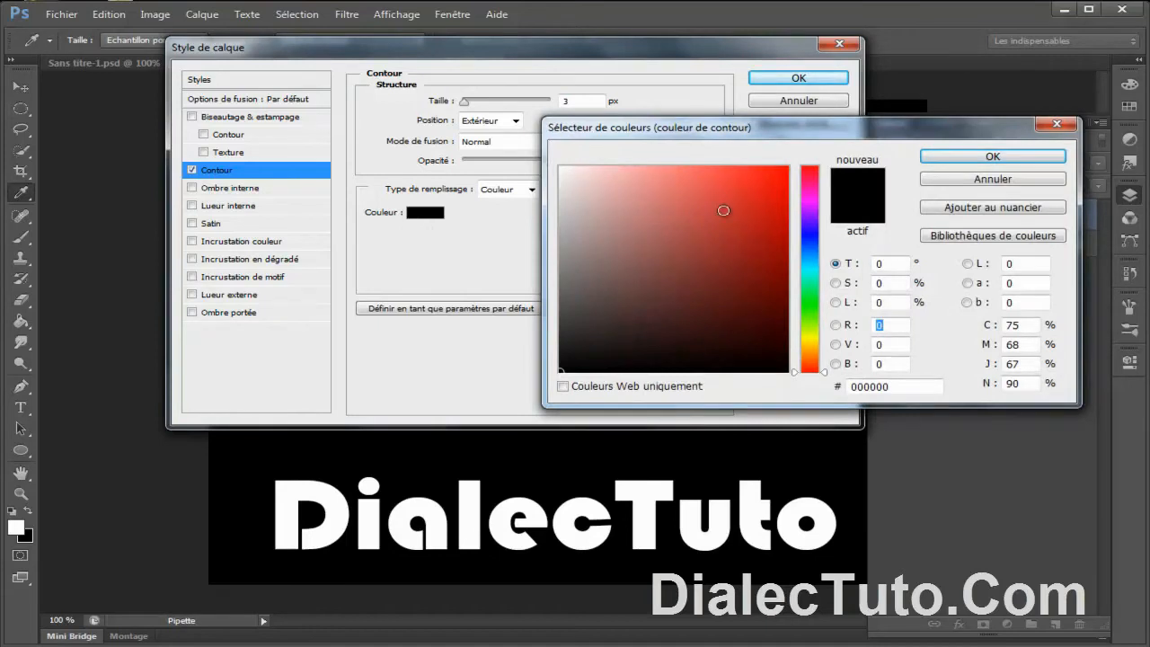
left_click(811, 320)
left_click_drag(812, 320, 821, 346)
mouse_move(770, 257)
left_mouse_down()
mouse_move(737, 269)
mouse_move(719, 244)
mouse_move(740, 238)
left_mouse_up()
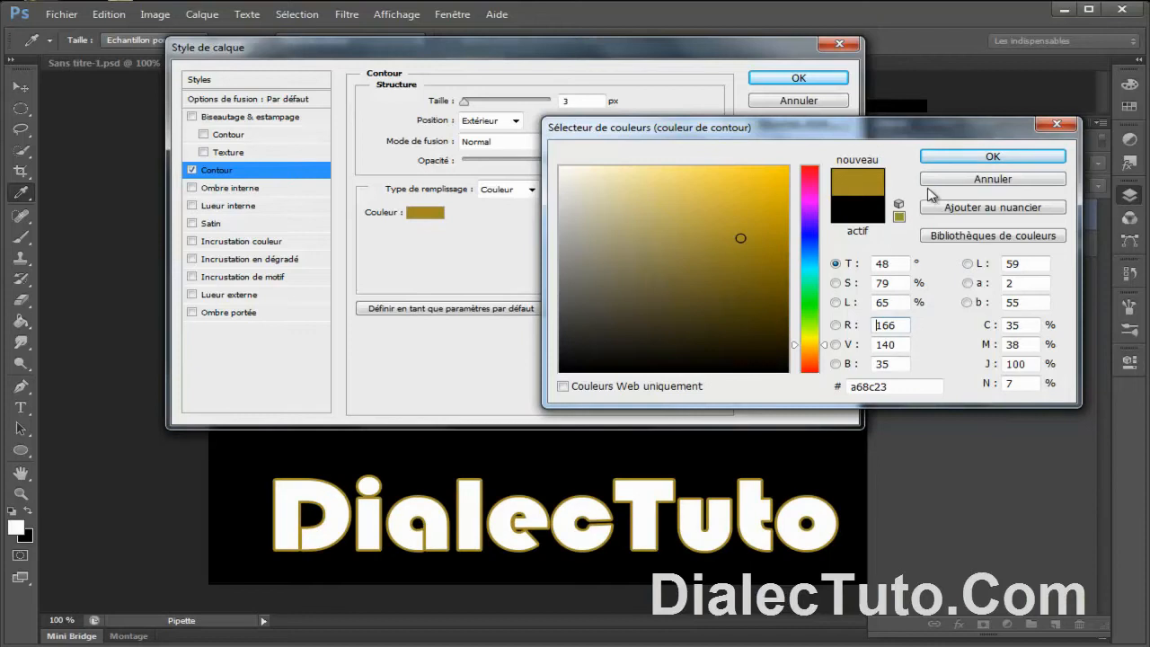
left_click(953, 158)
mouse_move(465, 106)
left_mouse_down()
mouse_move(478, 107)
mouse_move(467, 109)
left_mouse_up()
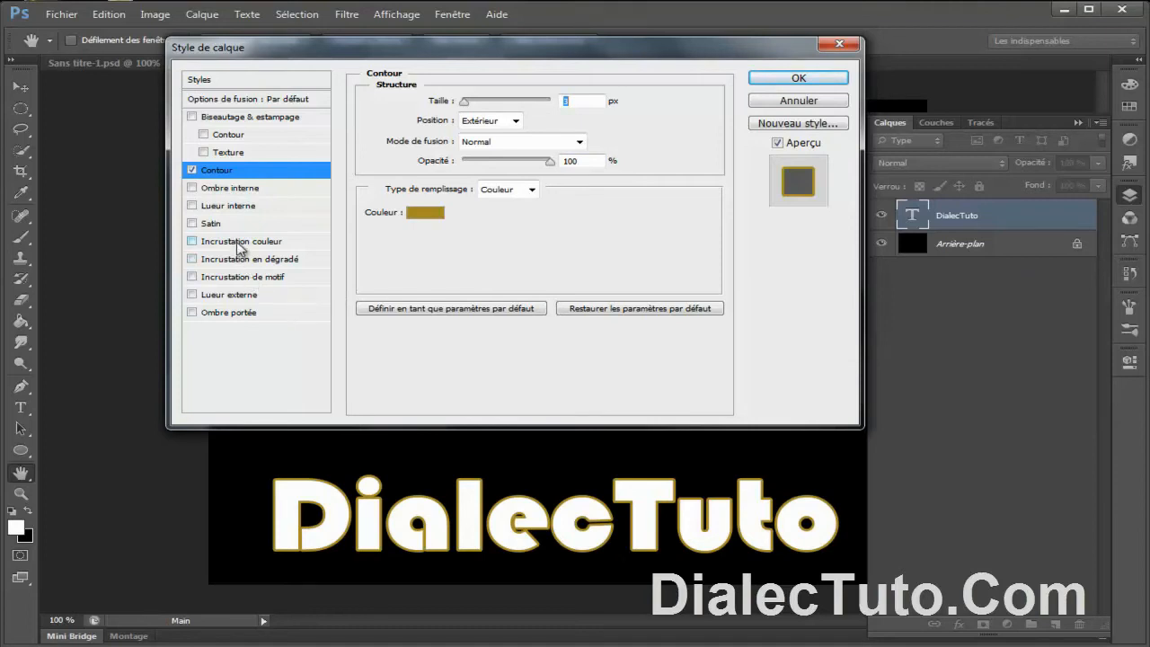
- Add a linear gradient overlay at 90° to the text and look through the gradient preset options
left_click(275, 260)
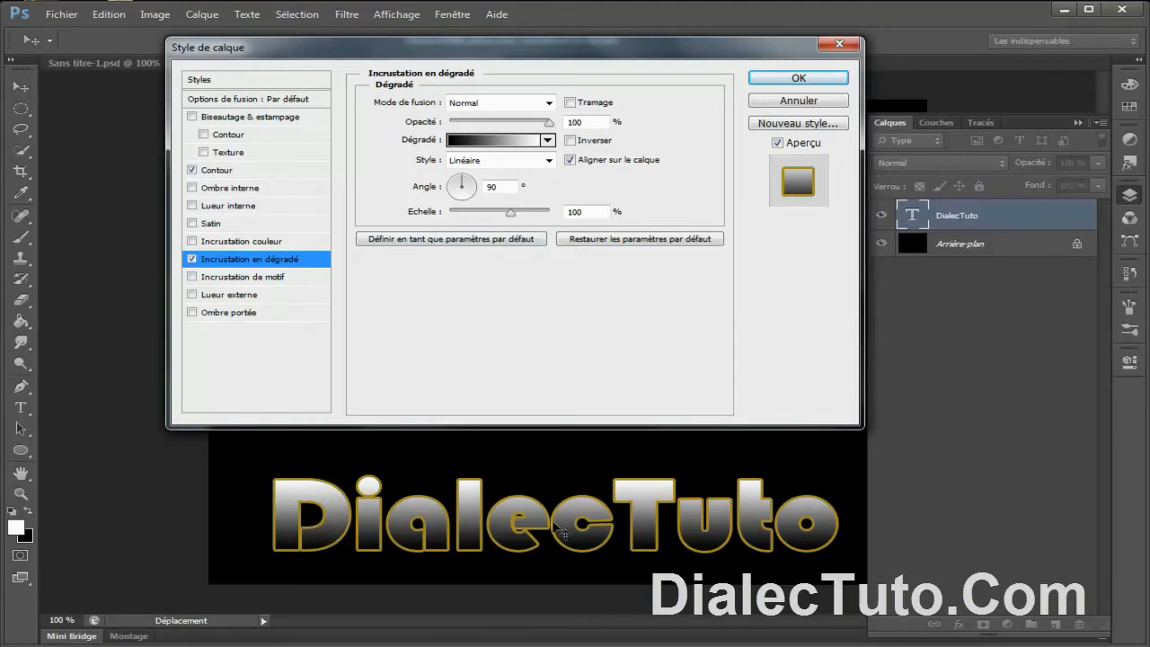
left_click(547, 141)
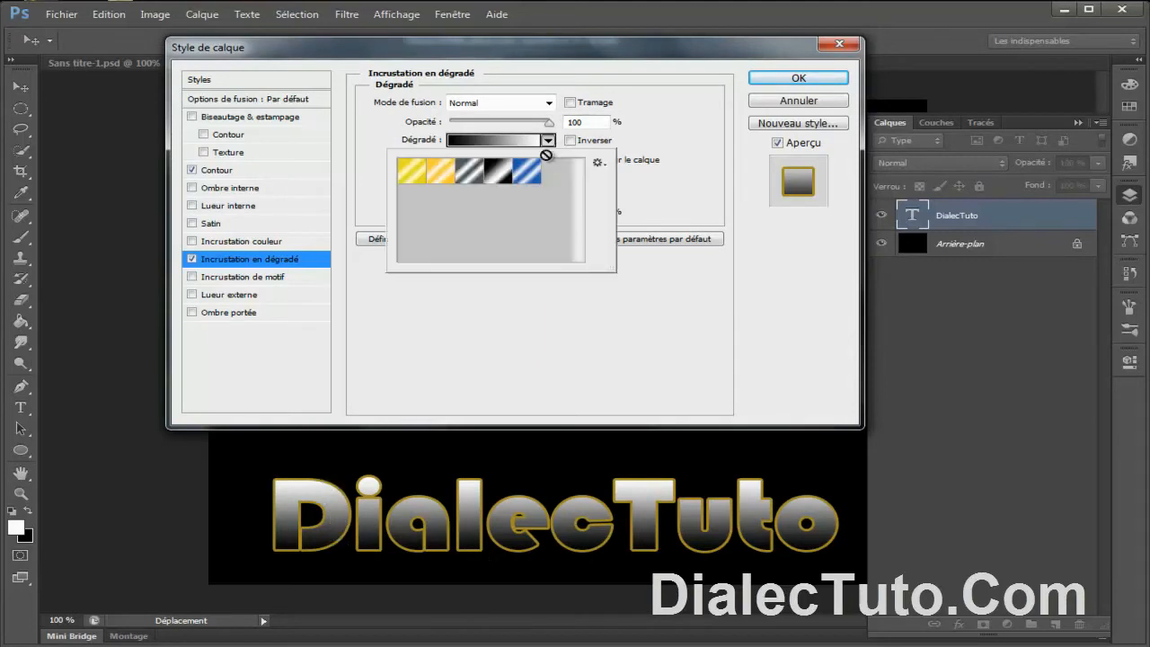
left_click(599, 164)
left_click(499, 377)
left_click(721, 214)
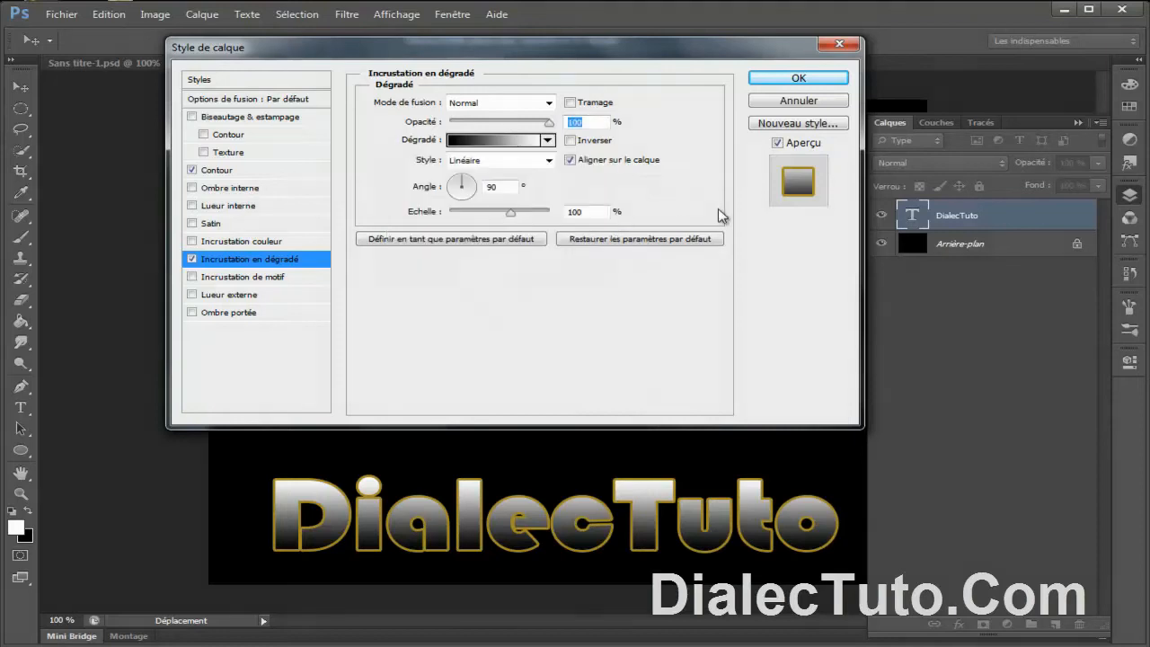
- Edit the overlay gradient and set its starting colour stop at 0% to dark green (224205)
left_click(504, 142)
left_click_drag(775, 27, 458, 75)
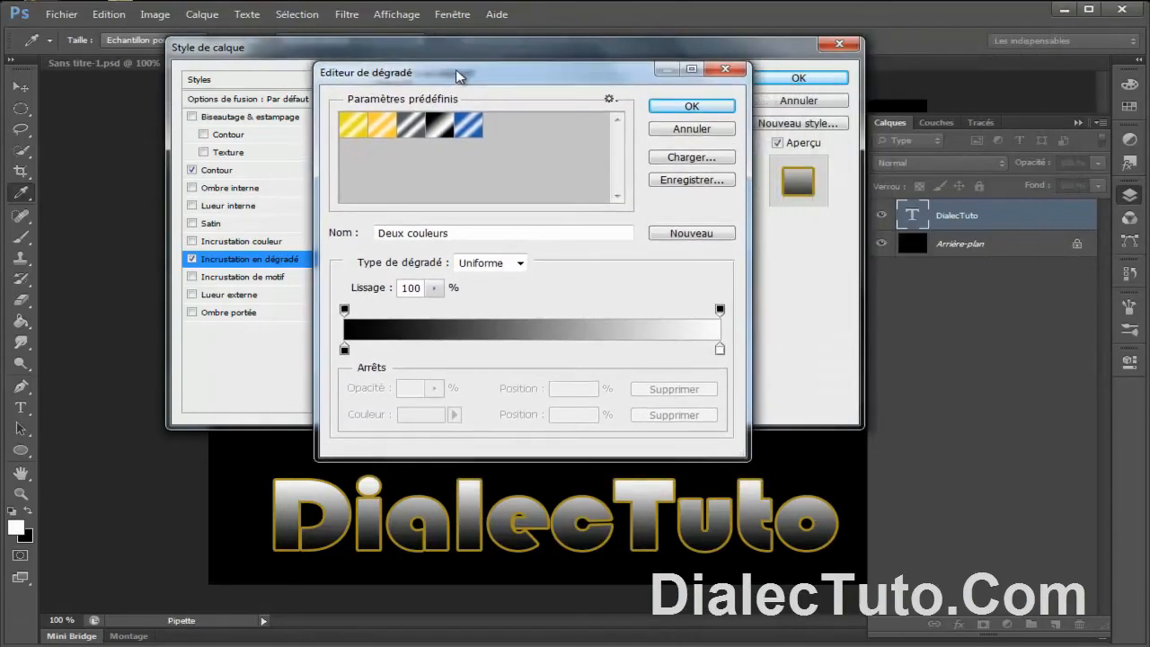
left_click(344, 351)
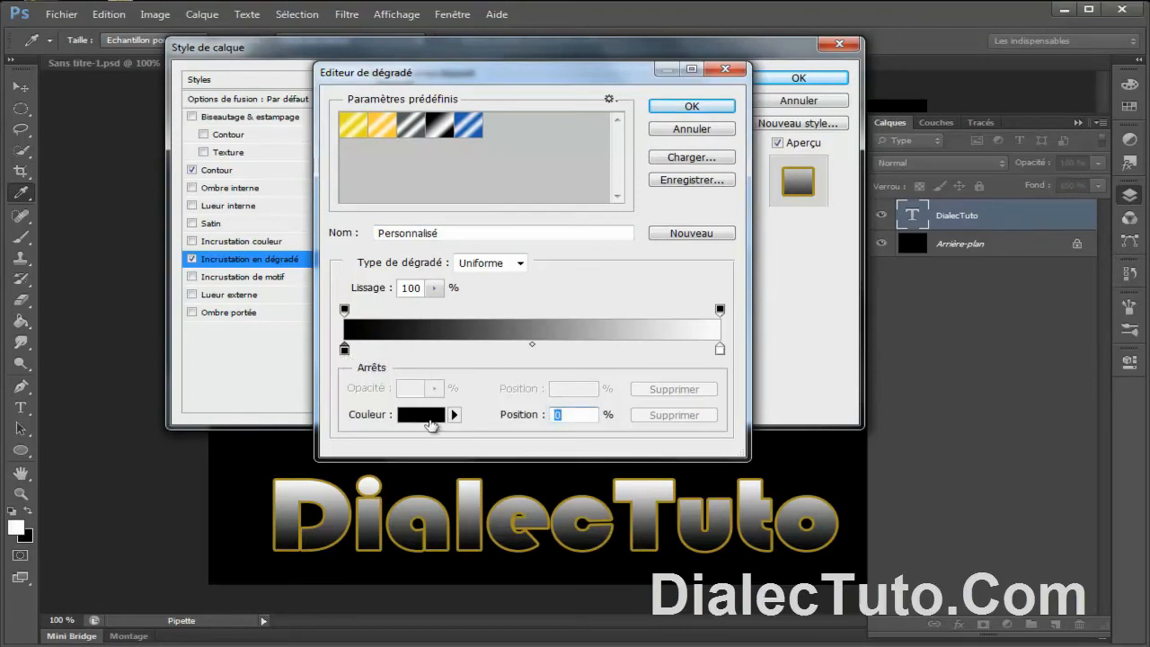
left_click(419, 423)
left_click_drag(730, 127, 515, 97)
left_click_drag(600, 288, 559, 285)
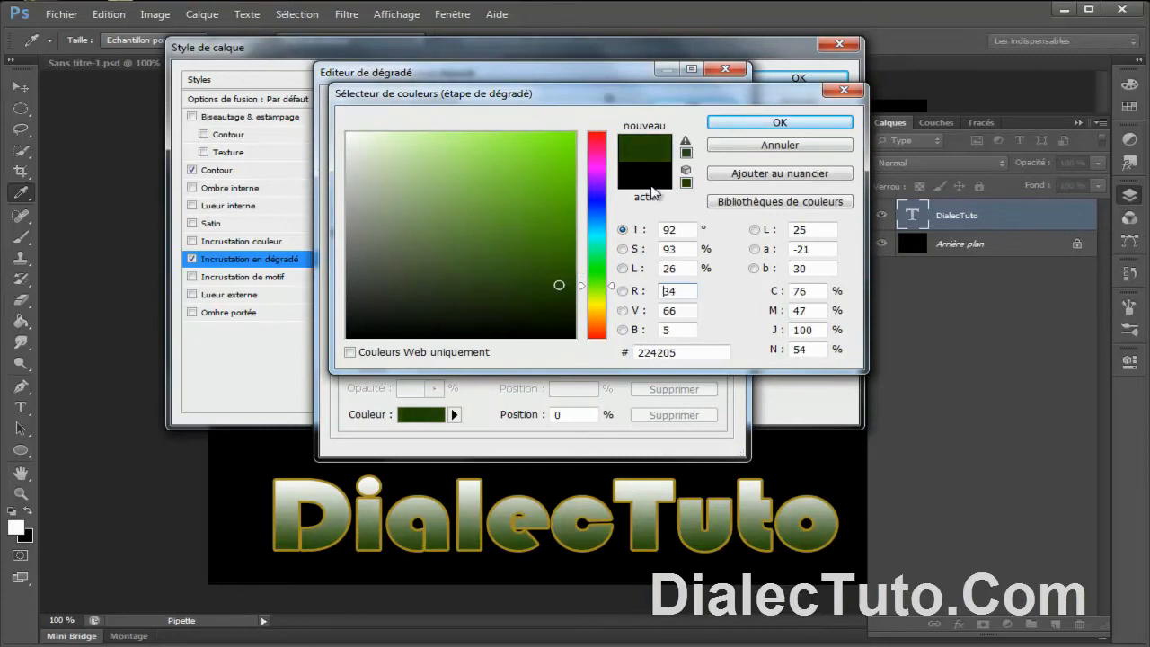
left_click(746, 122)
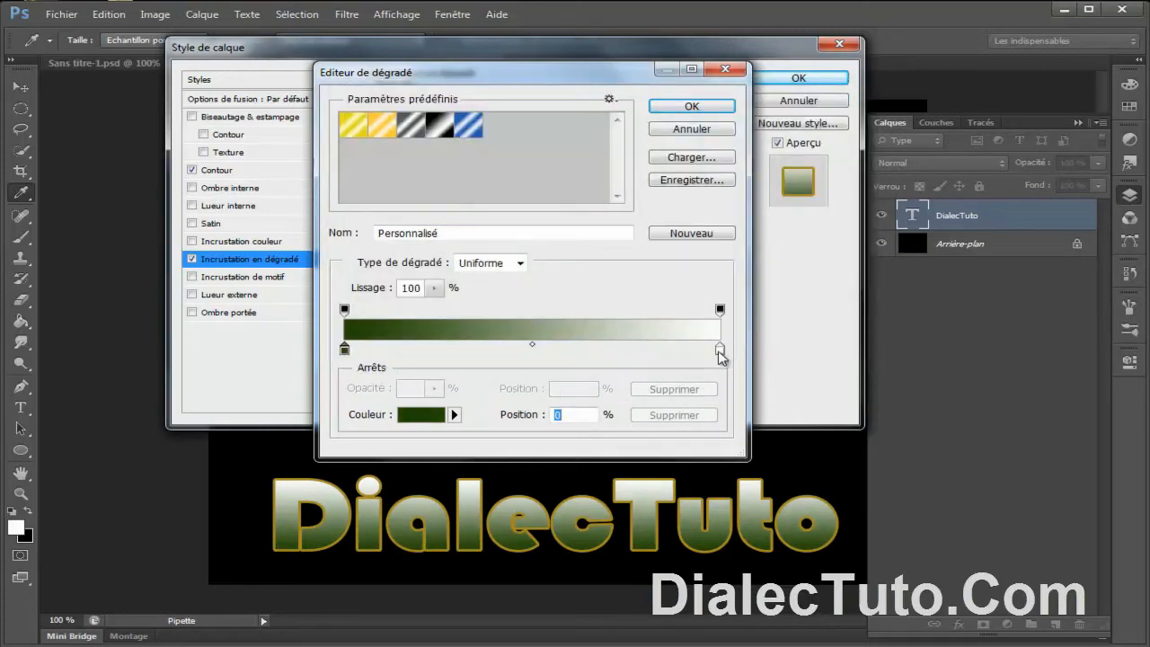
- Change the gradient's end colour stop at 100% to a bright green
left_click(720, 350)
left_click(423, 415)
left_click_drag(589, 275, 590, 286)
left_click(548, 229)
mouse_move(548, 229)
left_mouse_down()
mouse_move(560, 164)
mouse_move(546, 154)
mouse_move(547, 188)
left_mouse_up()
left_click(719, 124)
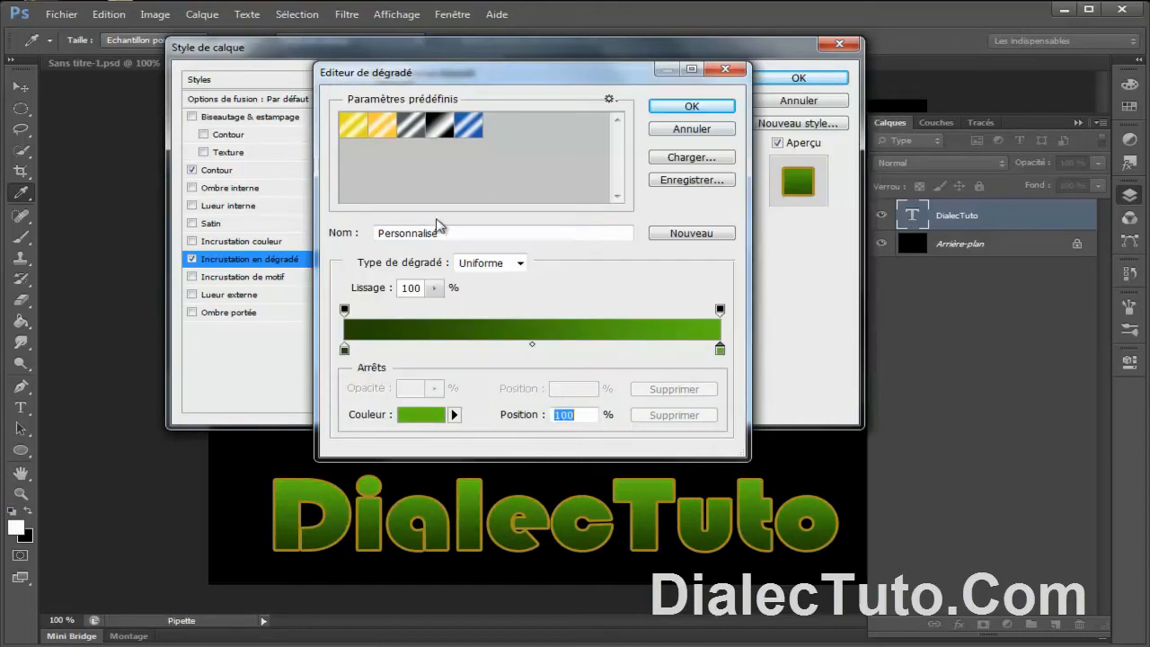
- Confirm the edited gradient and enable the Texture option of the text's bevel and emboss effect
left_click(684, 108)
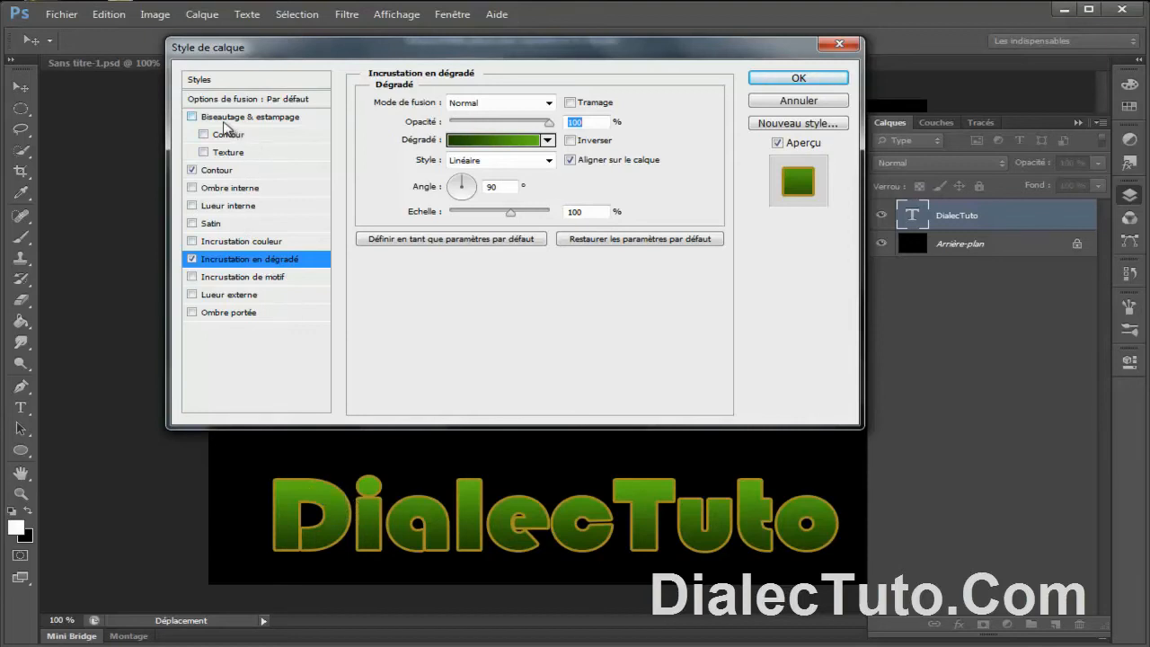
left_click(204, 154)
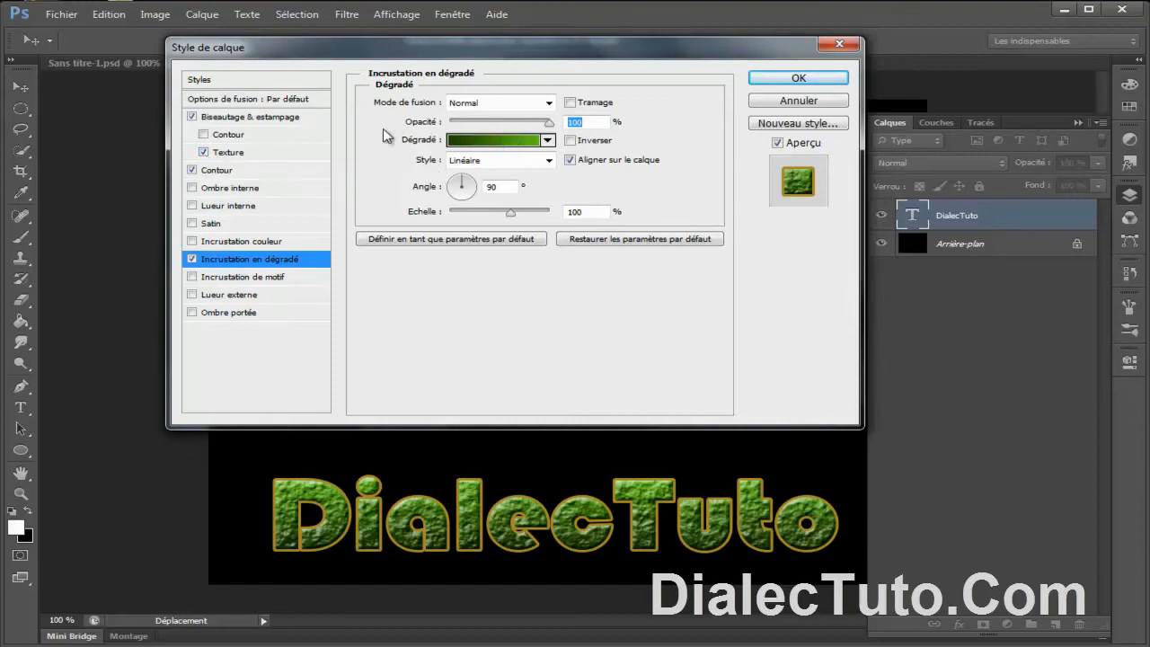
left_click(229, 153)
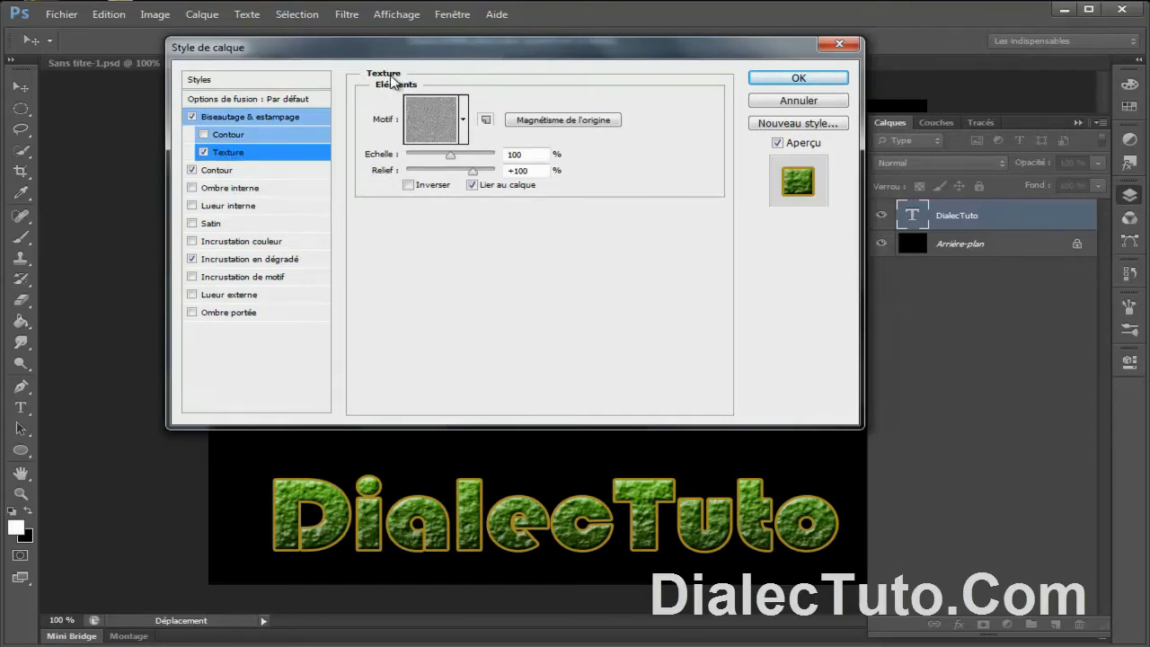
- Try several patterns for the bevel texture, then go back to the first one in the pattern set
left_click(465, 124)
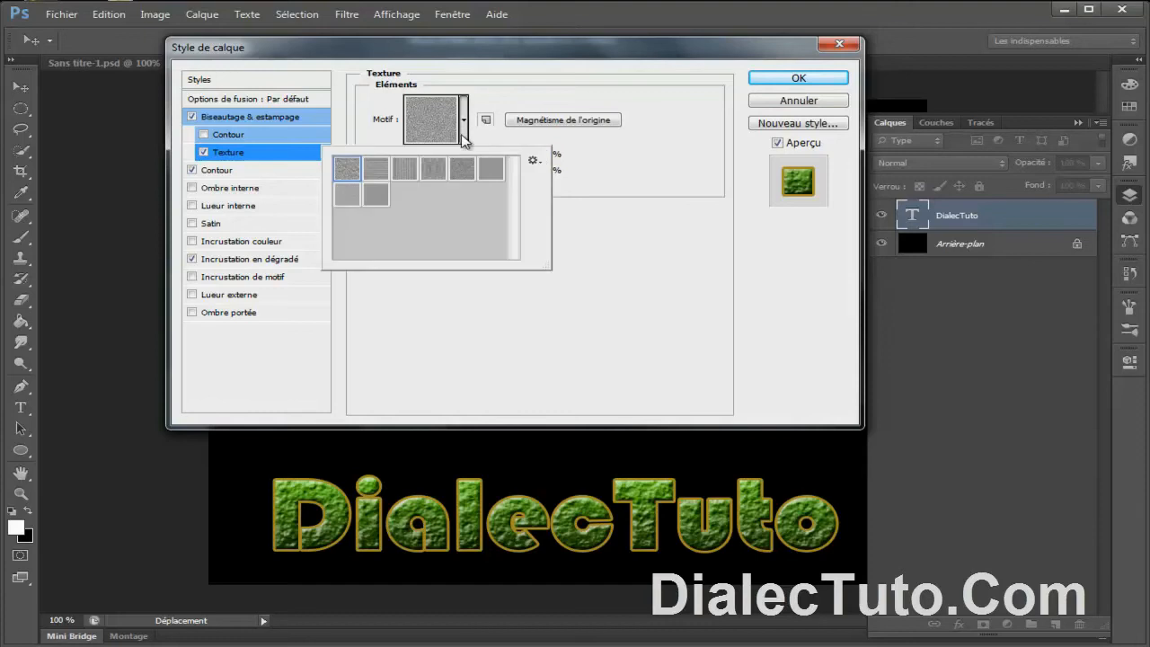
left_click(533, 160)
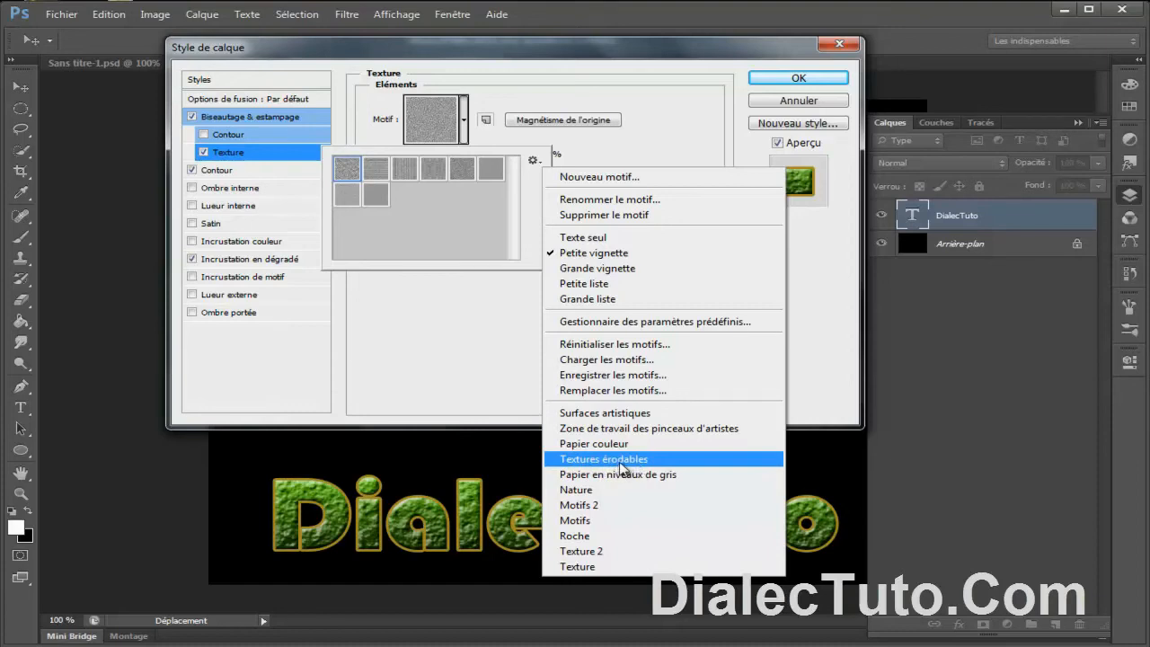
left_click(462, 359)
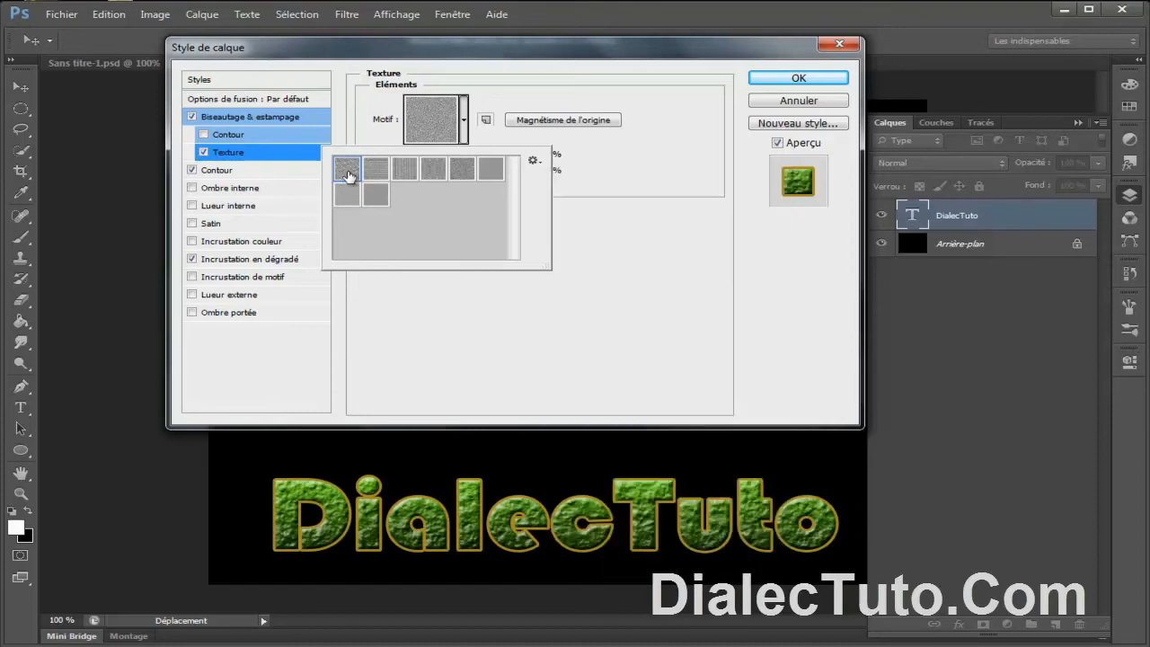
left_click(373, 173)
left_click(415, 174)
left_click(452, 175)
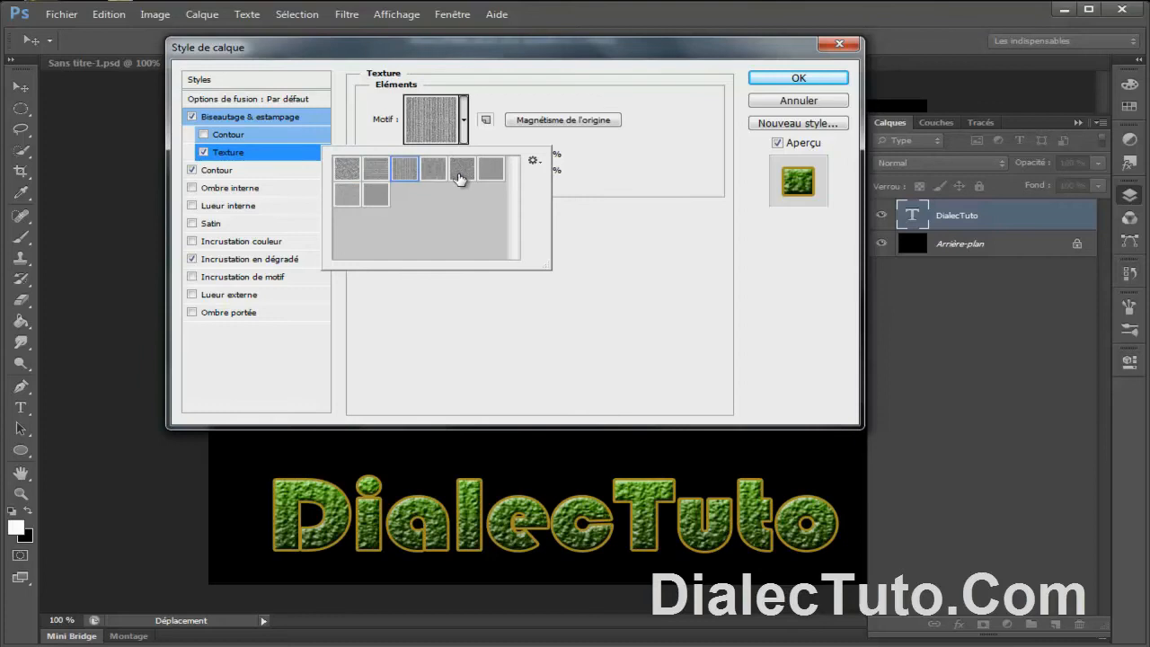
left_click(346, 173)
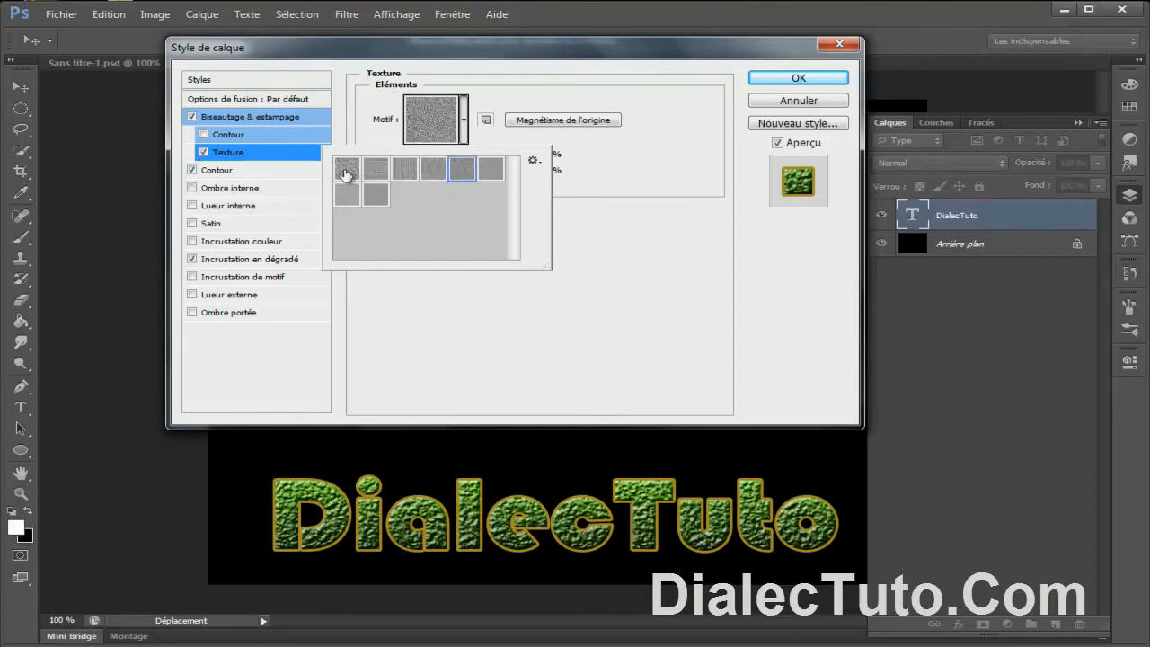
left_click(426, 339)
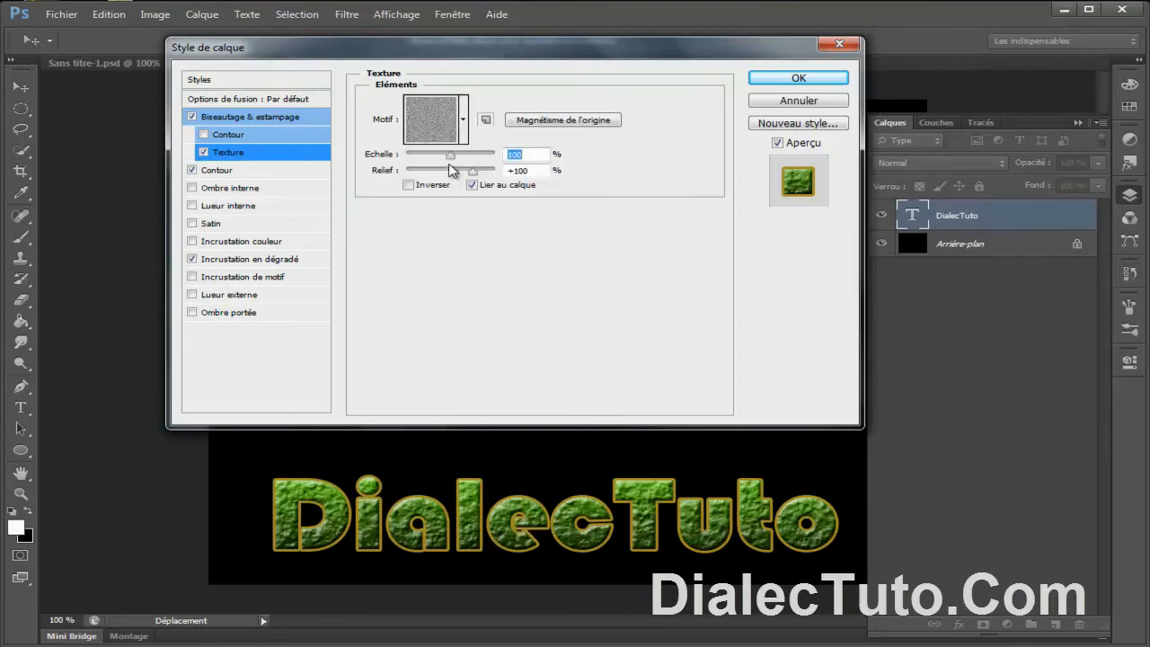
- Set the bevel texture's scale to 9% and its depth to +100%
left_click_drag(450, 156, 411, 156)
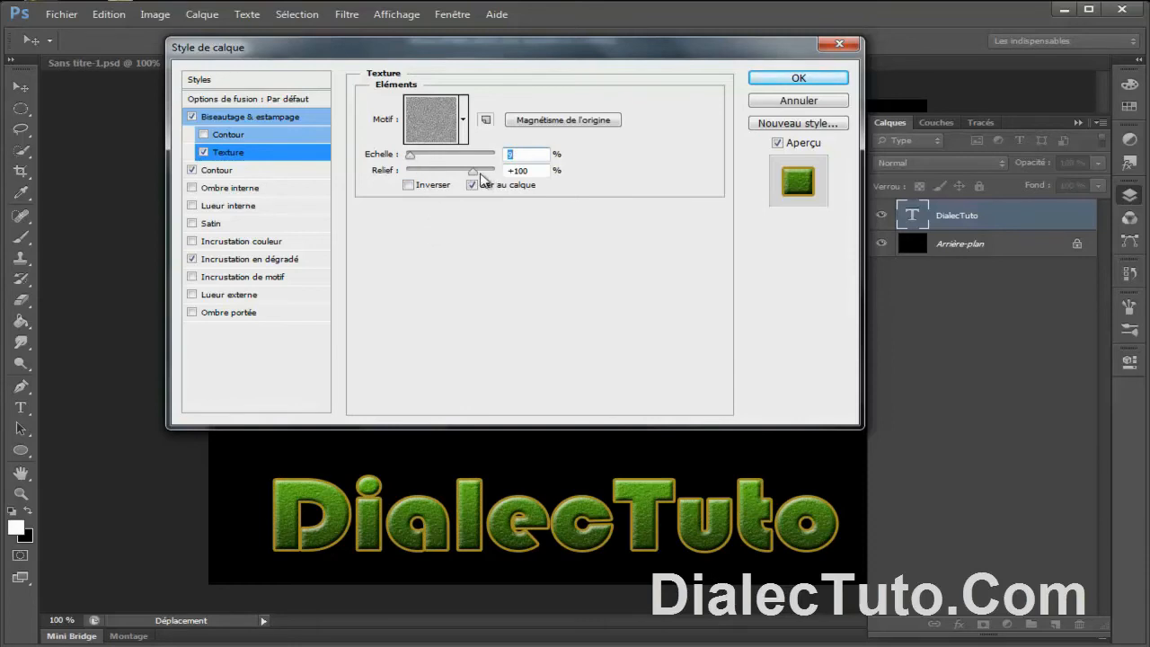
left_click_drag(474, 178, 421, 184)
left_click_drag(425, 184, 474, 186)
type("0")
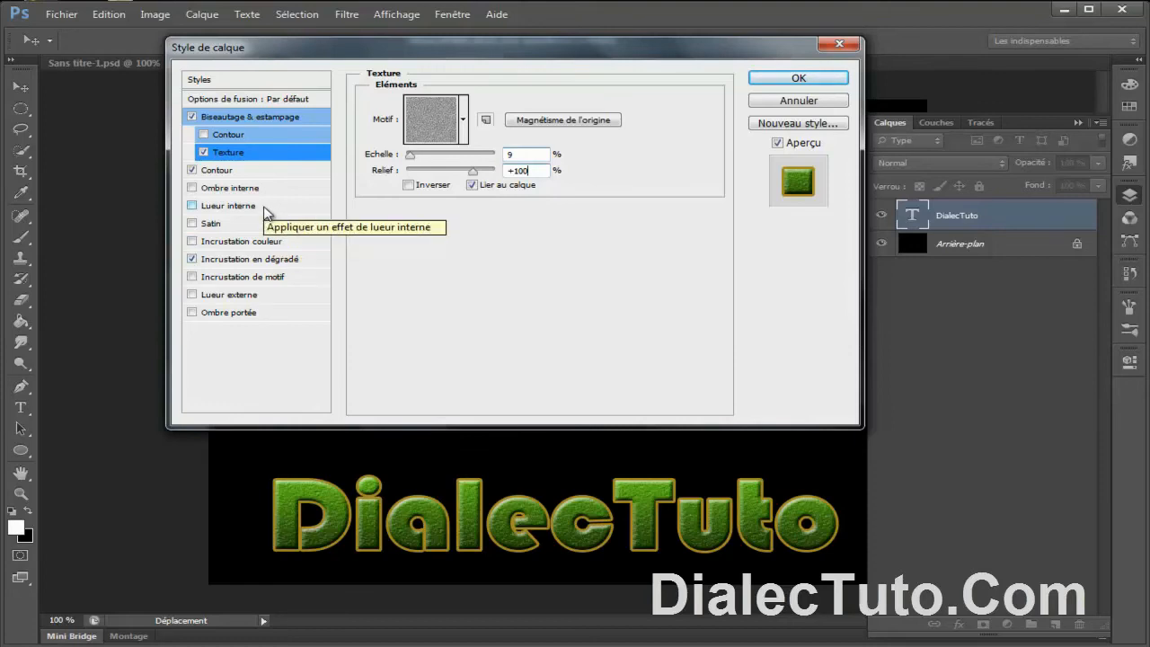
- Add an inner glow in light green (82e571) with a 10 px size and a slight choke, and apply the layer style
left_click(234, 206)
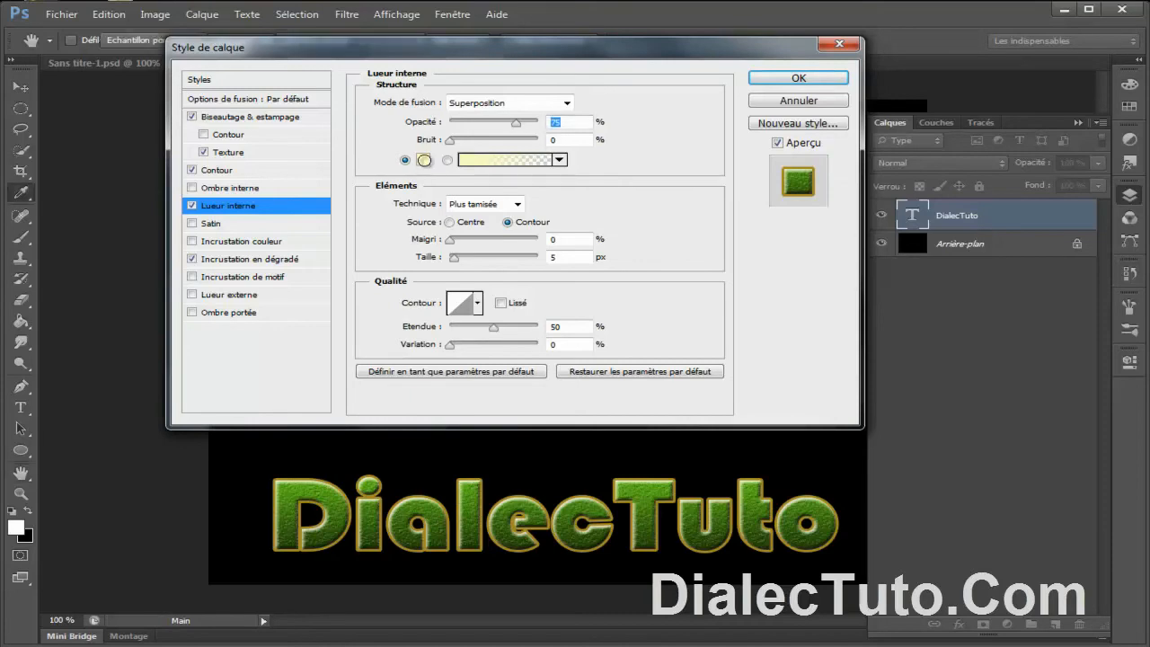
left_click(423, 160)
left_click_drag(604, 272, 601, 261)
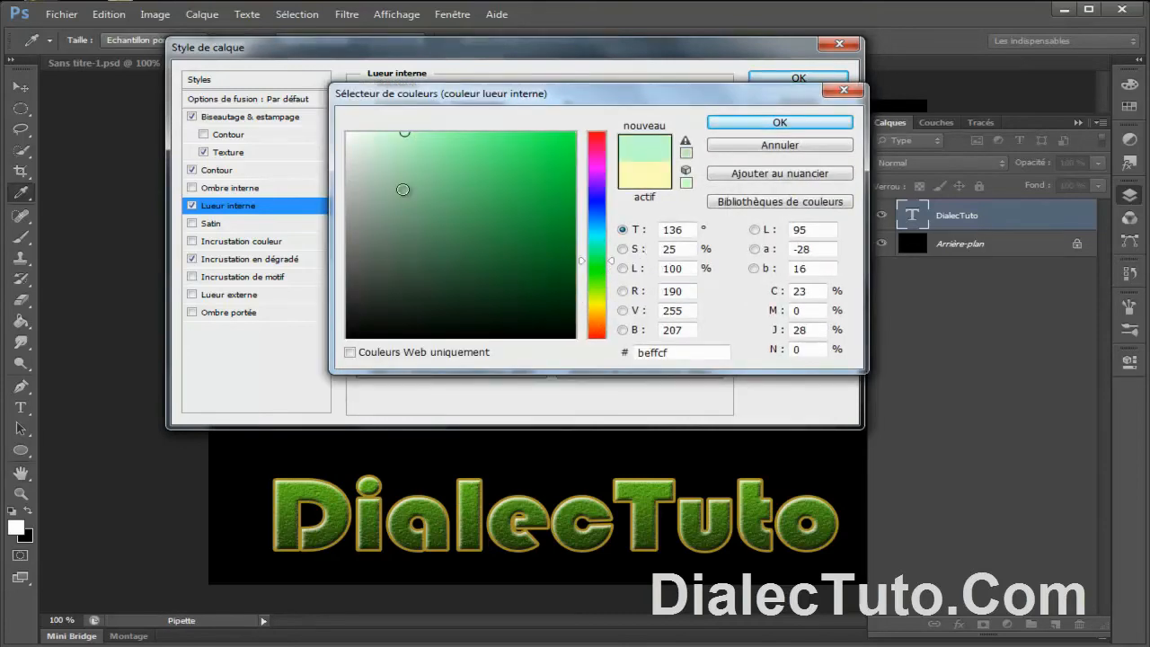
left_click(295, 491)
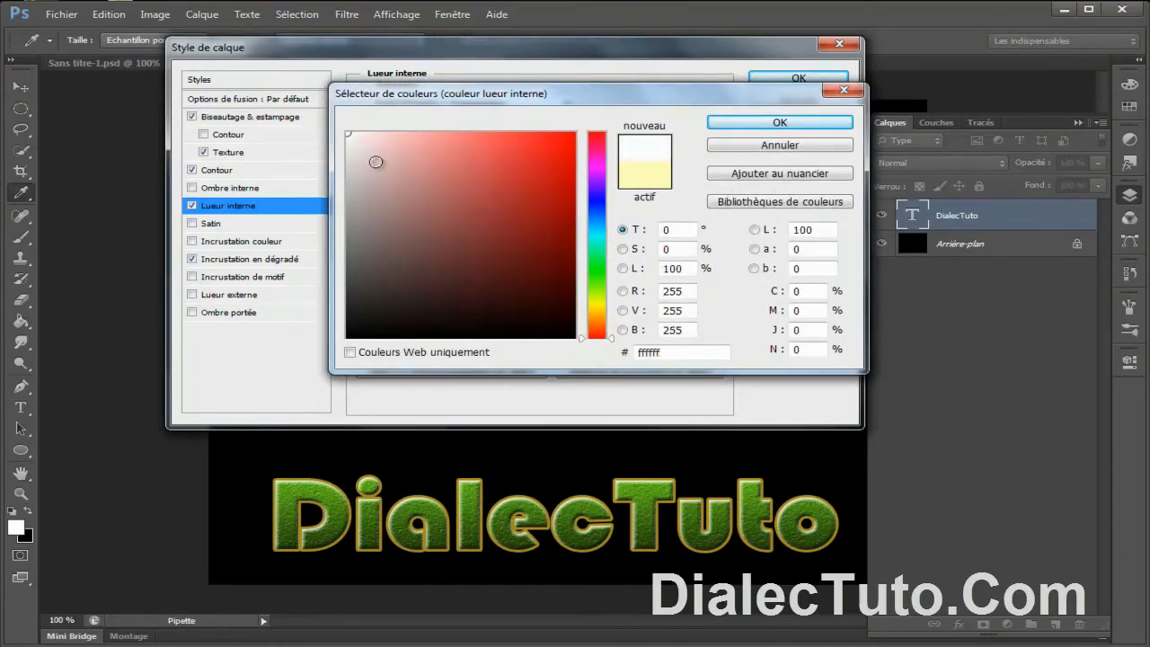
left_click(600, 273)
left_click_drag(570, 257, 462, 153)
left_click(744, 123)
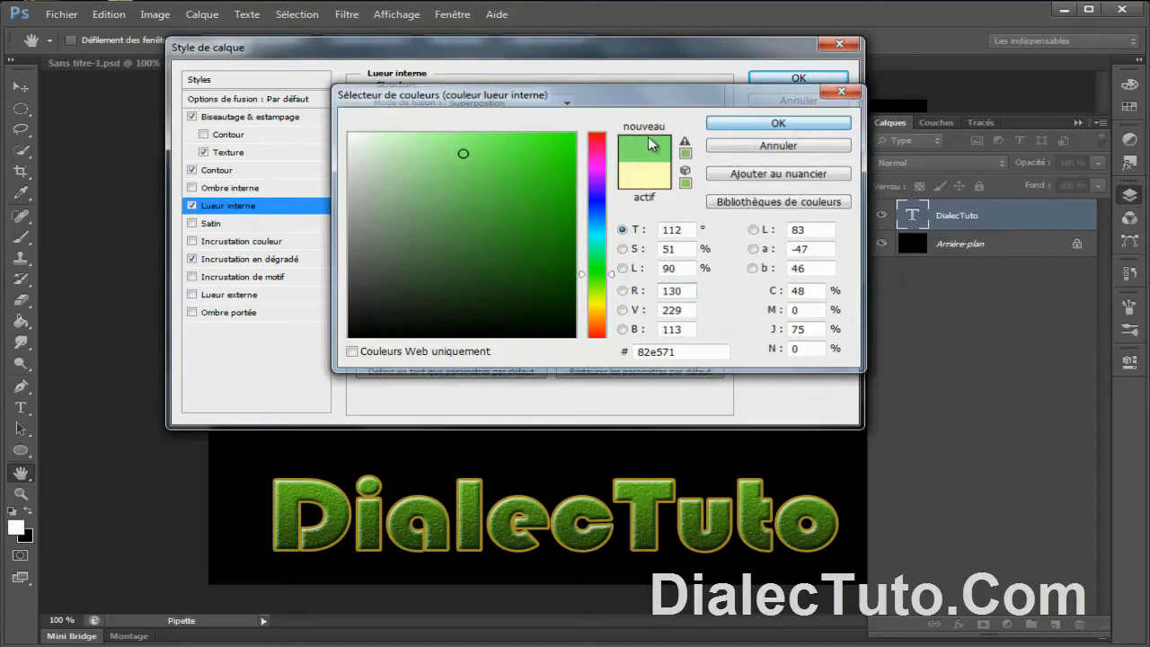
left_click_drag(455, 261, 455, 245)
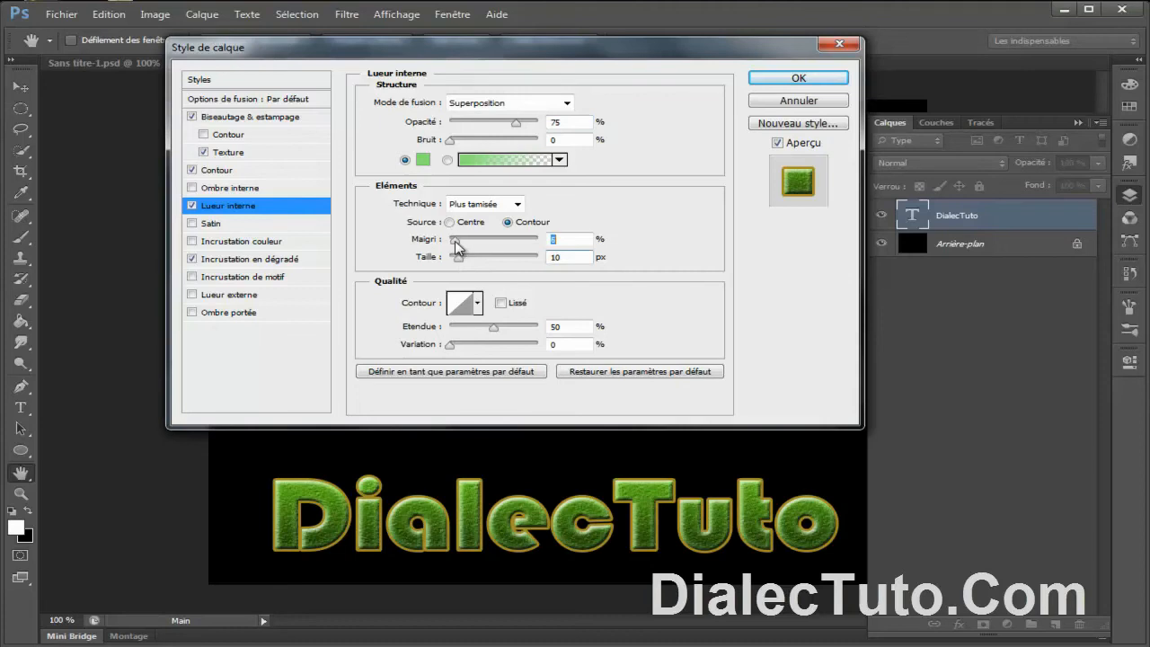
left_click(799, 79)
- Move the text up to the middle of the canvas and compare it with the finished example in Sans titre-1.psd
left_click_drag(485, 531, 481, 342)
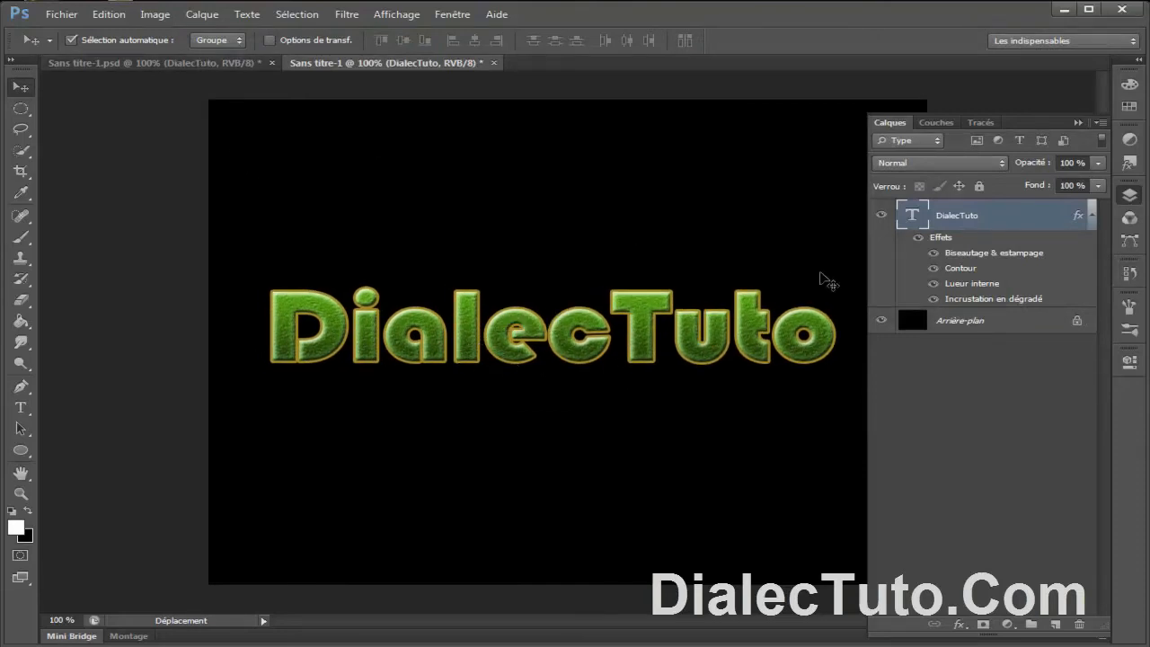
left_click(215, 66)
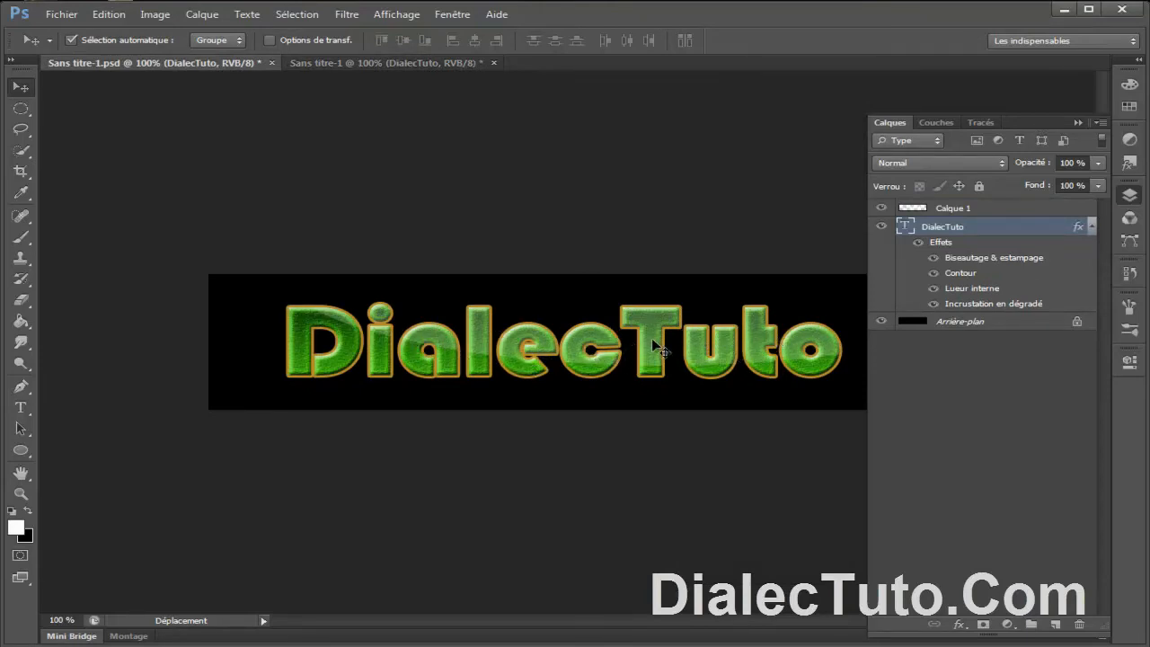
left_click(344, 64)
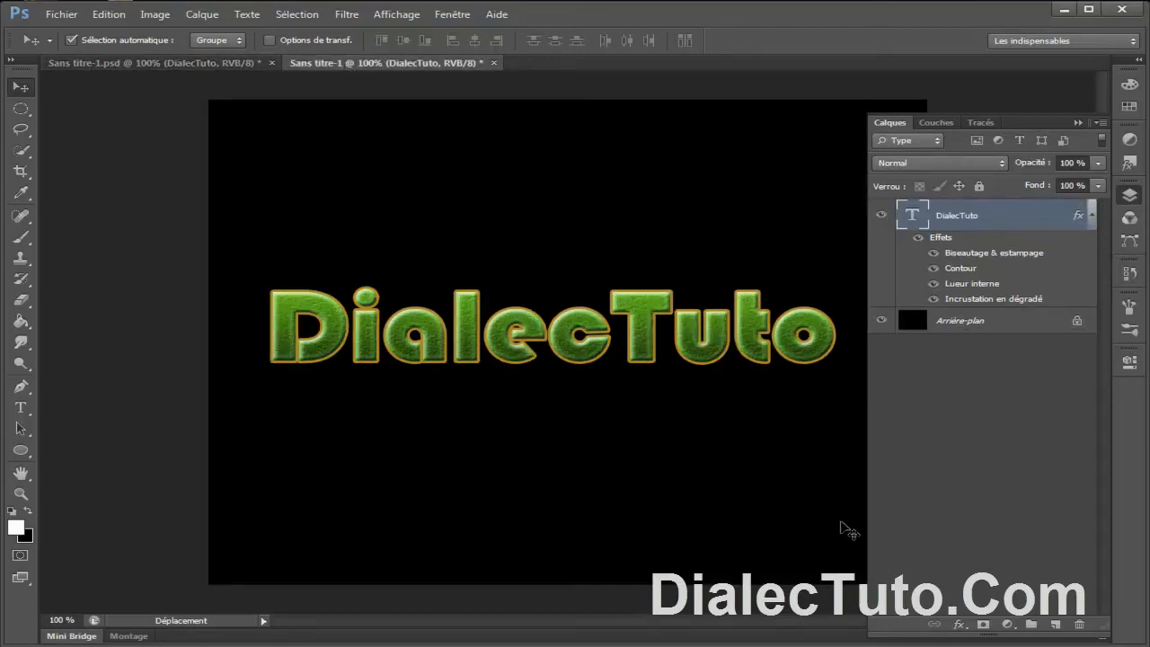
- Create a new layer above the text and draw a wide elliptical selection that covers the upper part of the letters
left_click(1057, 625)
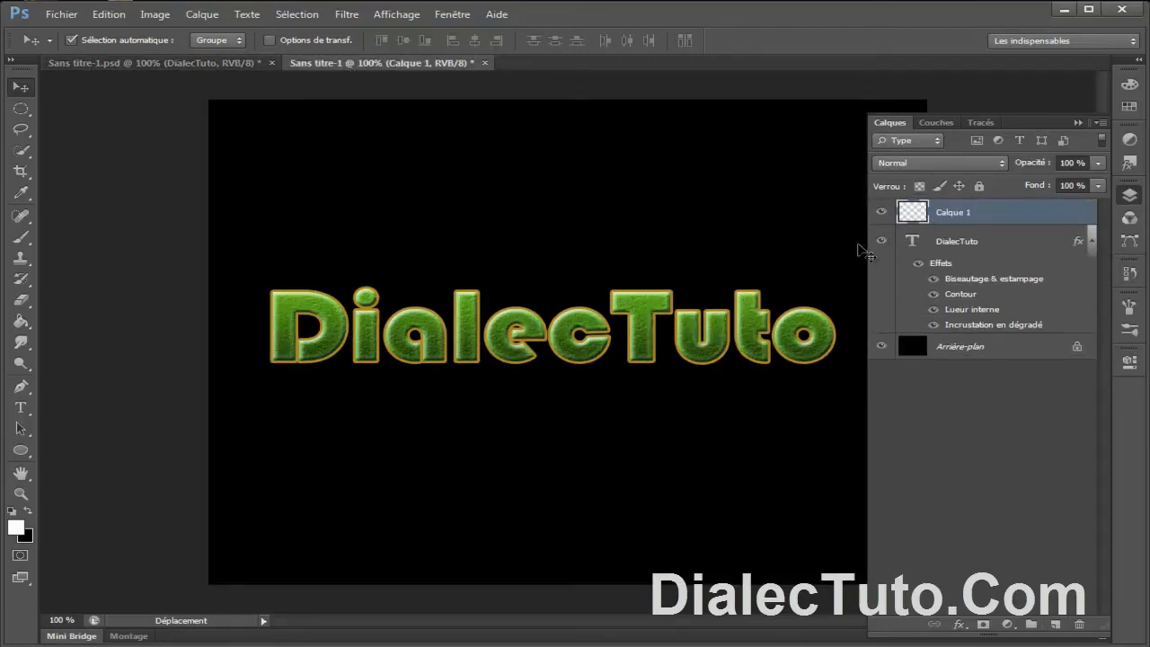
left_click(21, 109)
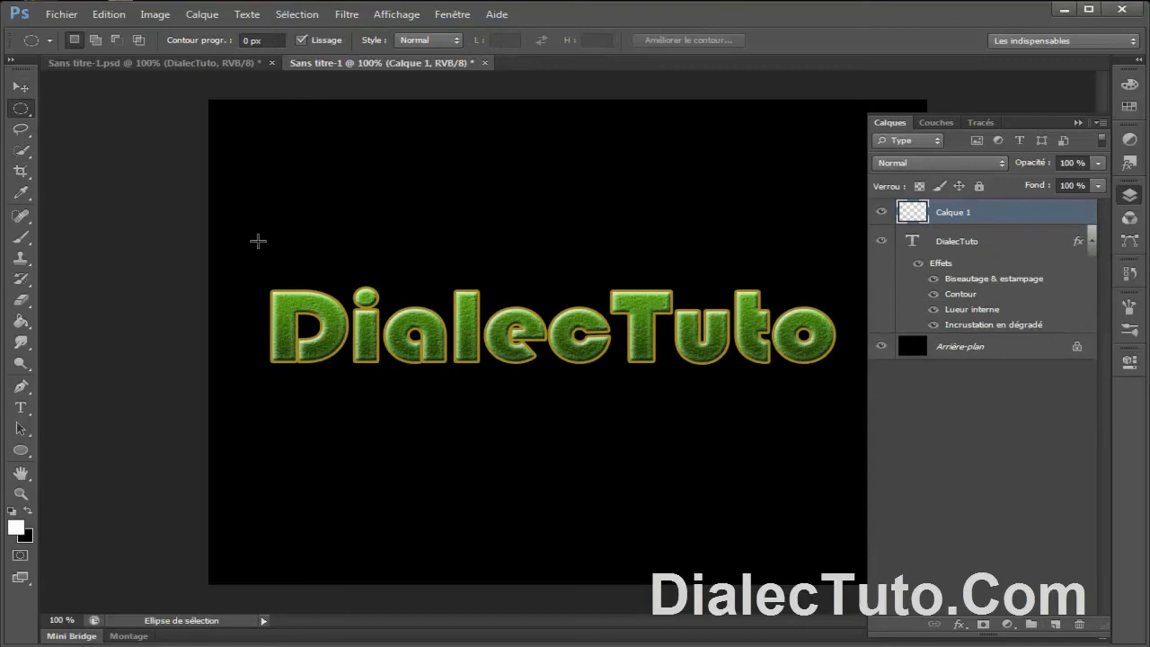
left_click(1074, 123)
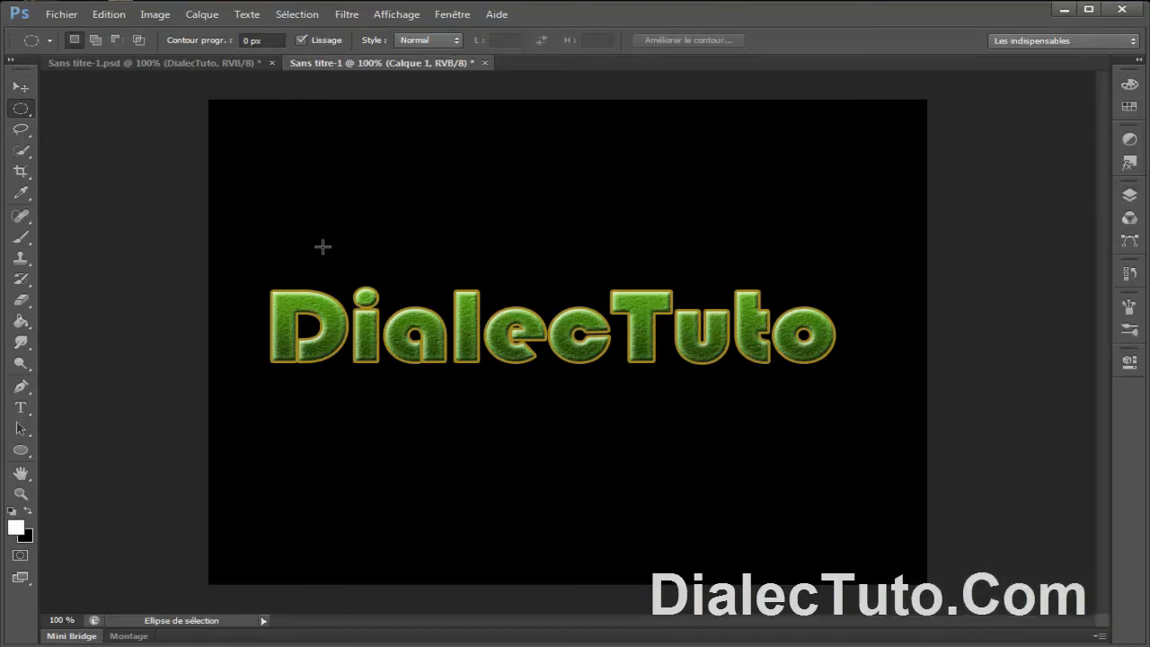
left_click_drag(238, 208, 928, 386)
left_click(764, 205)
left_click_drag(257, 165, 1018, 343)
mouse_move(730, 275)
left_mouse_down()
mouse_move(747, 257)
mouse_move(760, 262)
mouse_move(712, 285)
left_mouse_up()
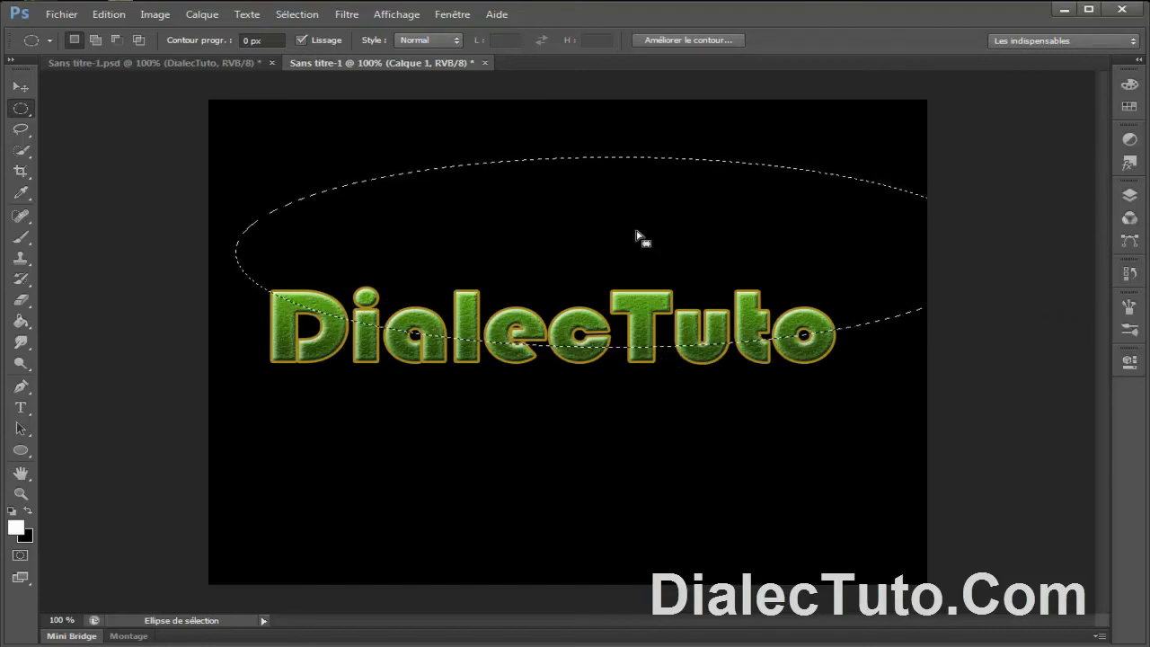
- Fill the elliptical selection with white on the new layer, deselect it, and check the layer by toggling its visibility
key("F7")
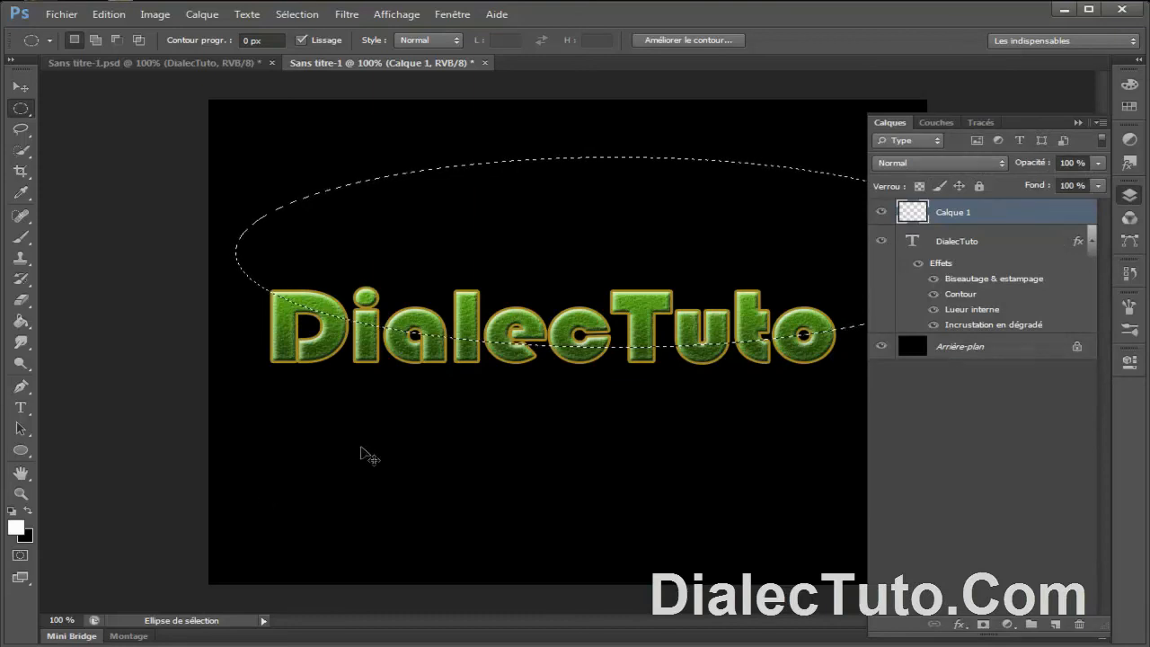
key("alt+BackSpace")
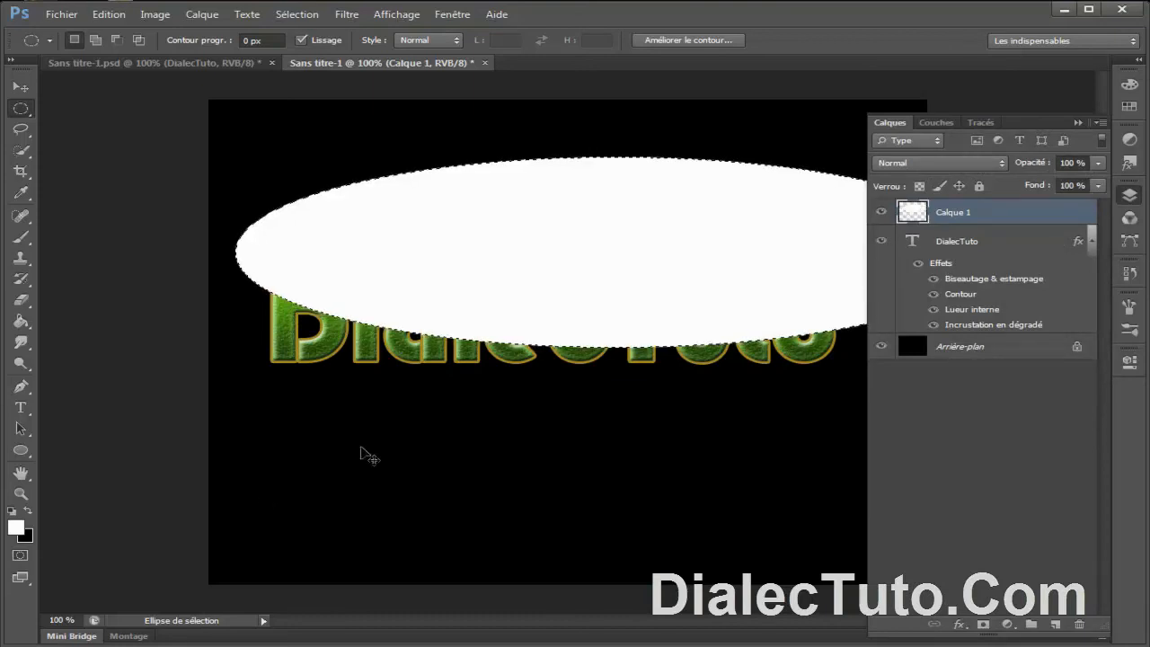
key("ctrl+d")
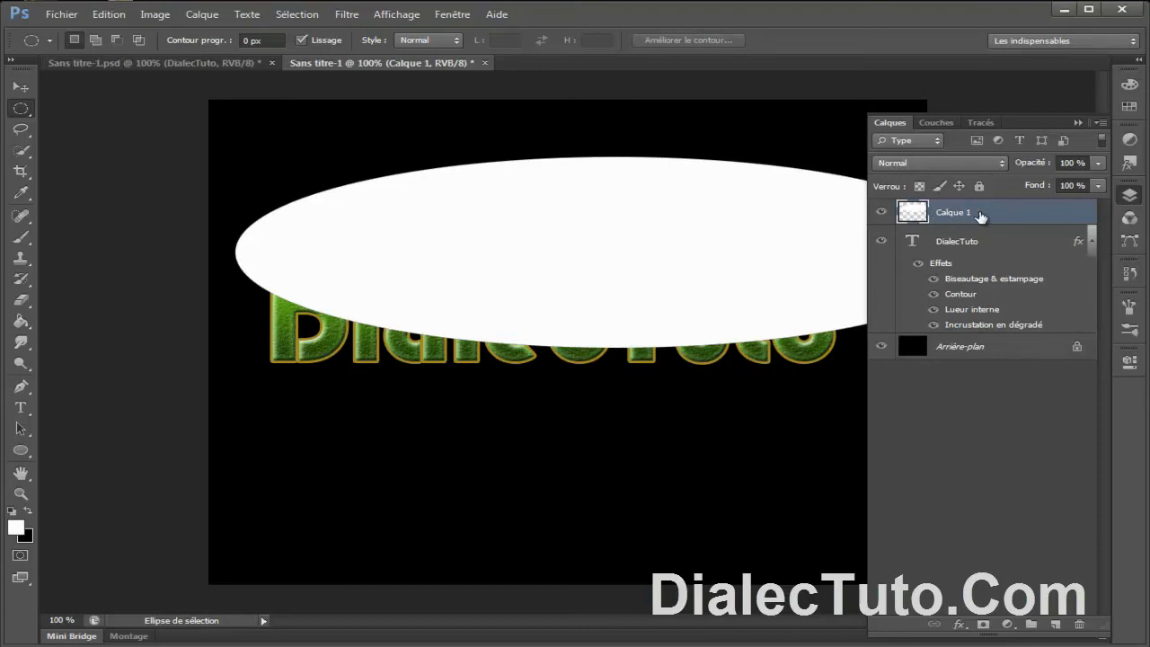
left_click(883, 214)
left_click(884, 214)
- Load the text's outline as a selection, invert it, delete the white outside the letters on Calque 1, and deselect
left_click(913, 243, "ctrl")
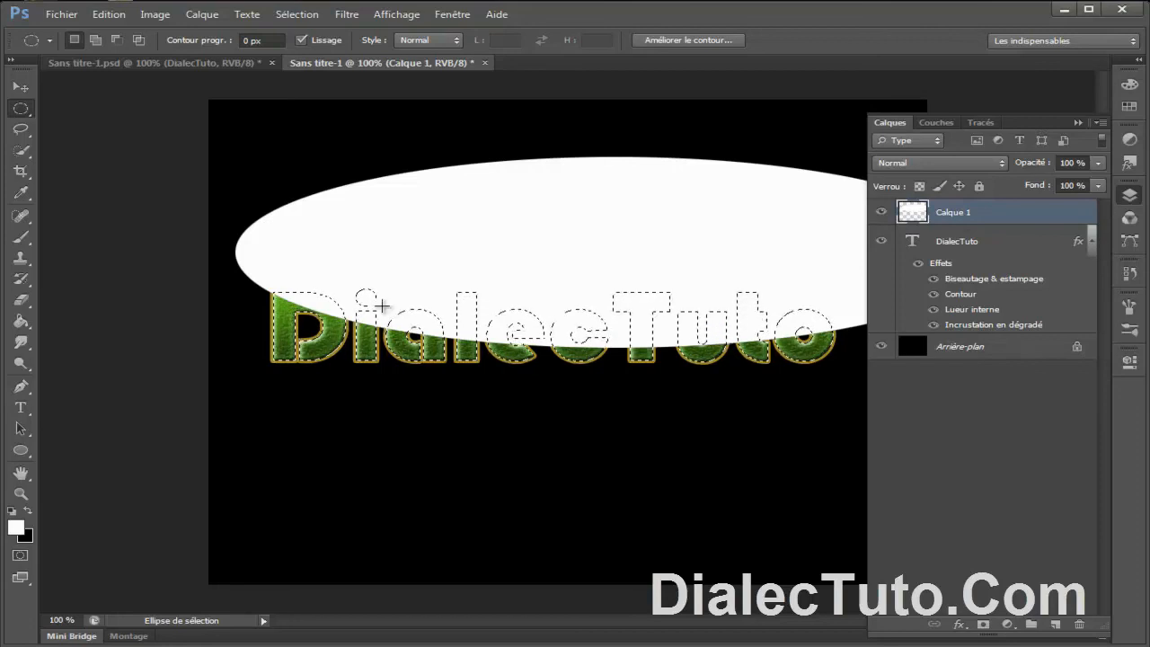
left_click(297, 15)
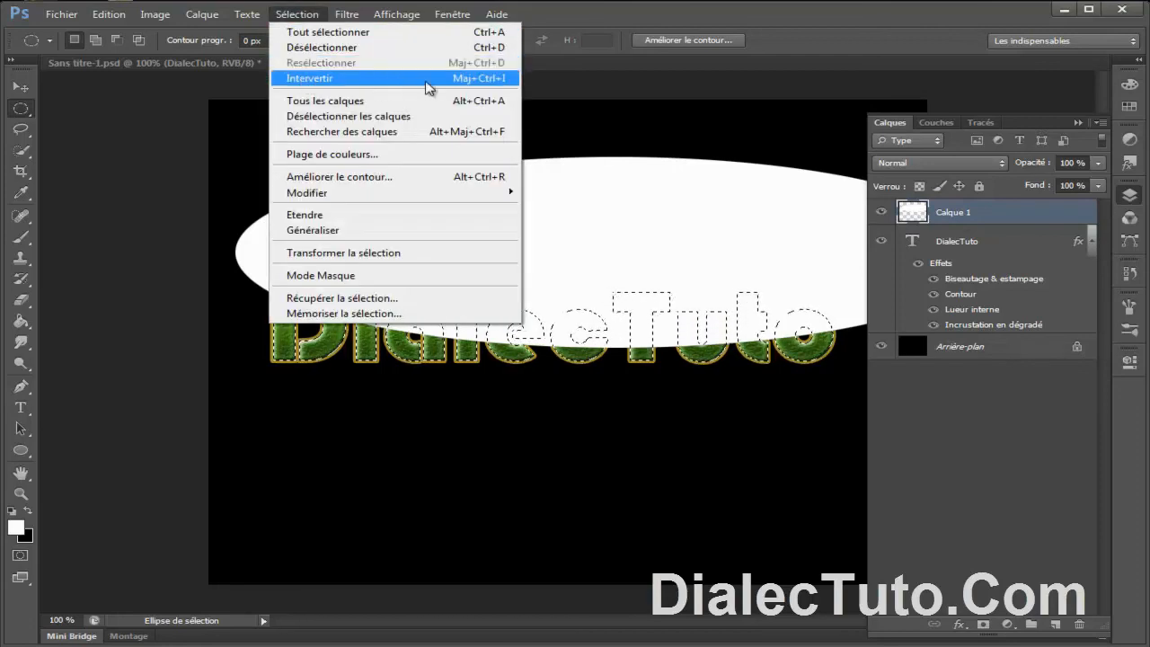
left_click(505, 80)
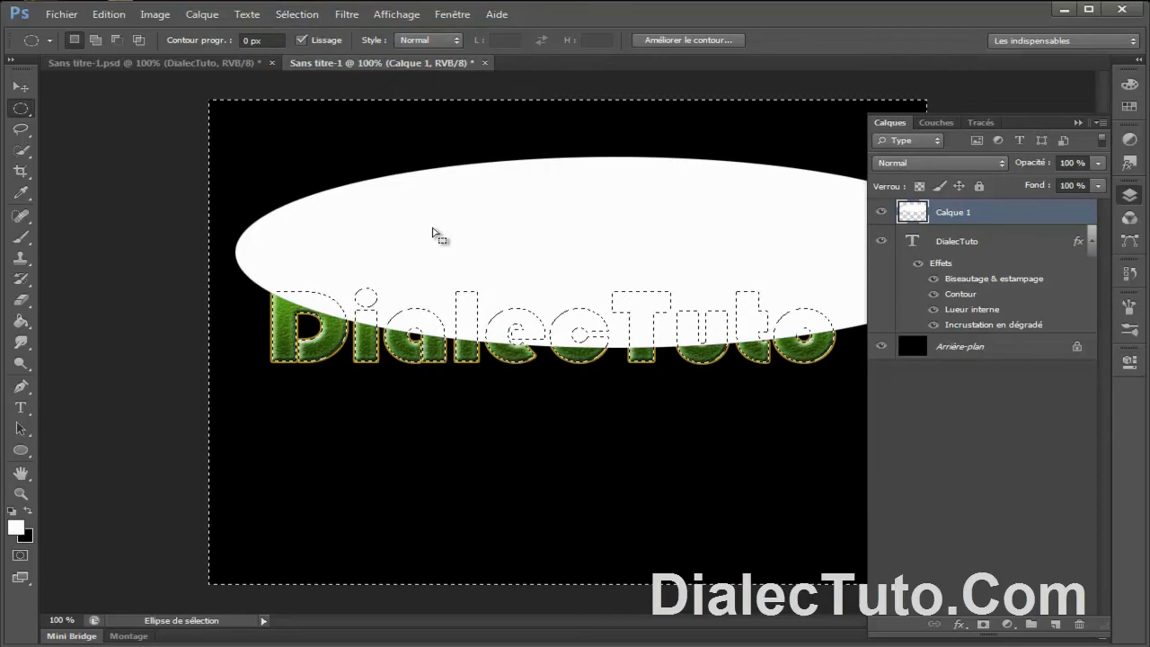
key("Delete")
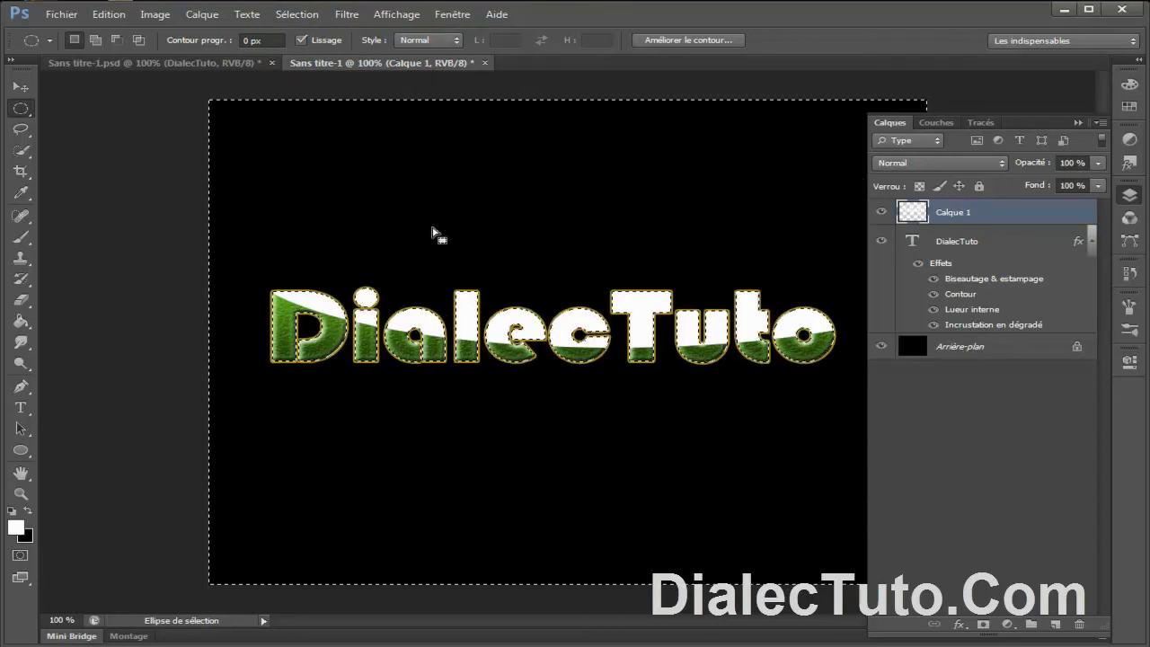
key("ctrl+d")
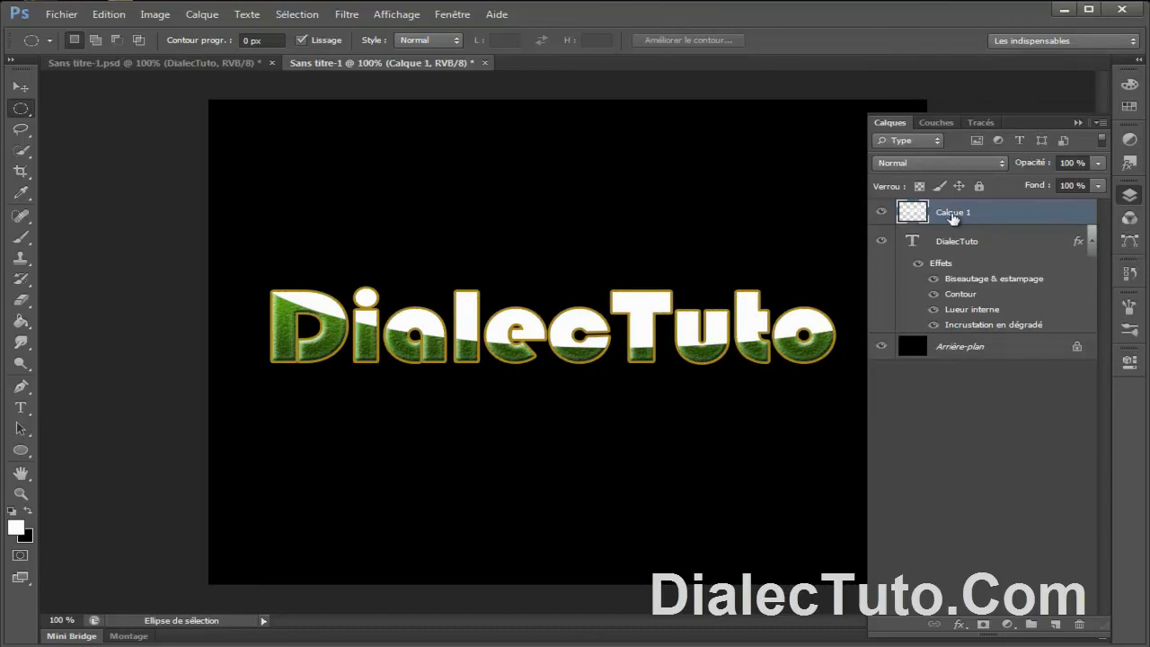
- Toggle the white highlight layer to check it and reduce its opacity to 31%
left_click(882, 213)
left_click(882, 213)
left_click_drag(1048, 164, 984, 169)
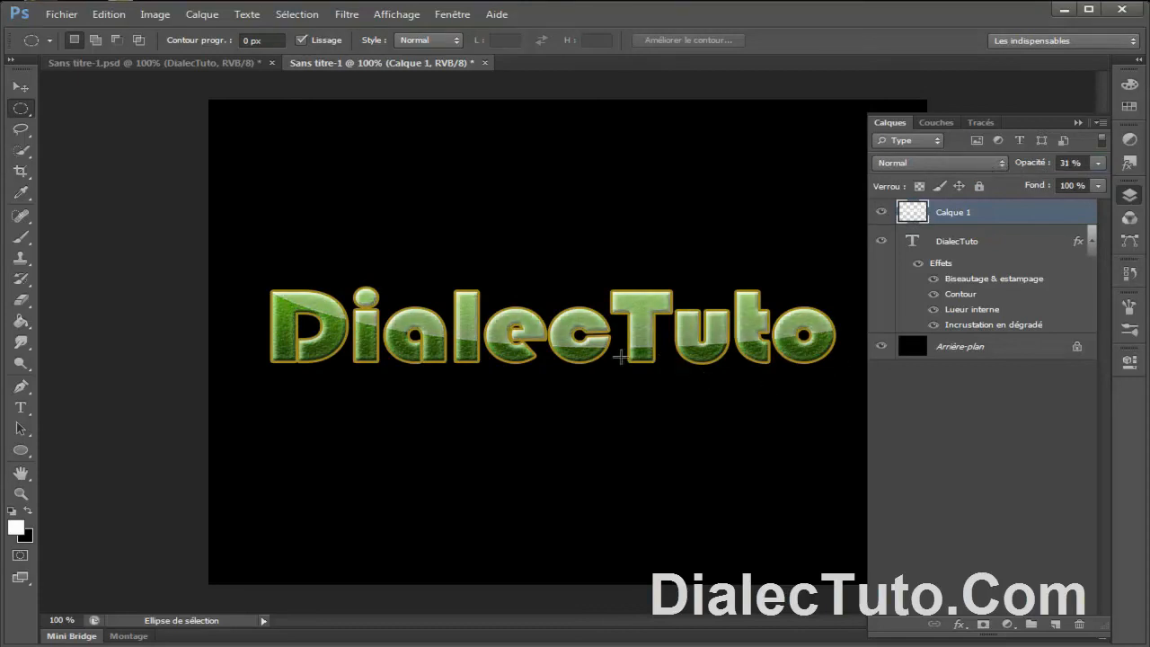
- Compare the glossy text with the finished example in Sans titre-1.psd
left_click(1079, 122)
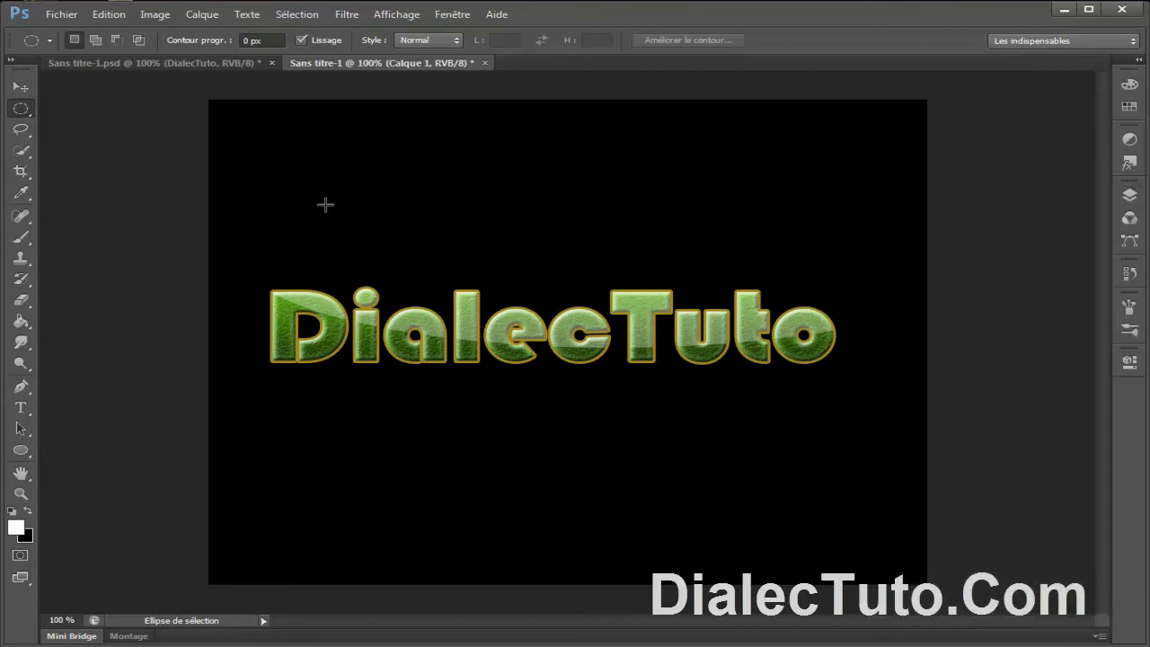
left_click(207, 63)
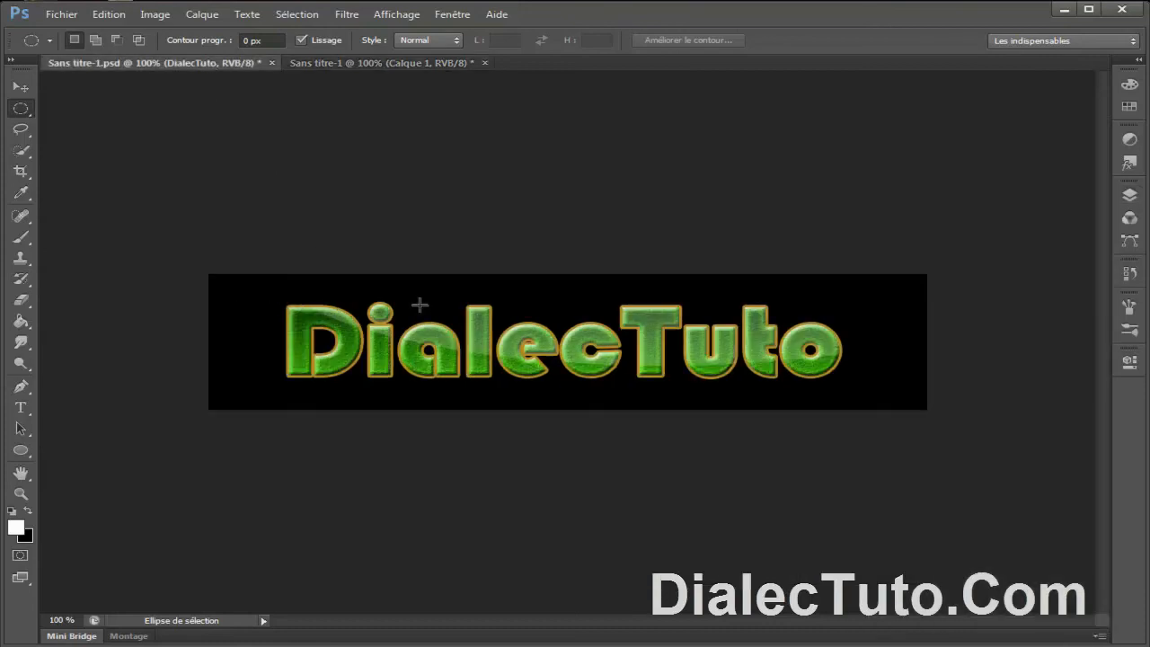
left_click(329, 68)
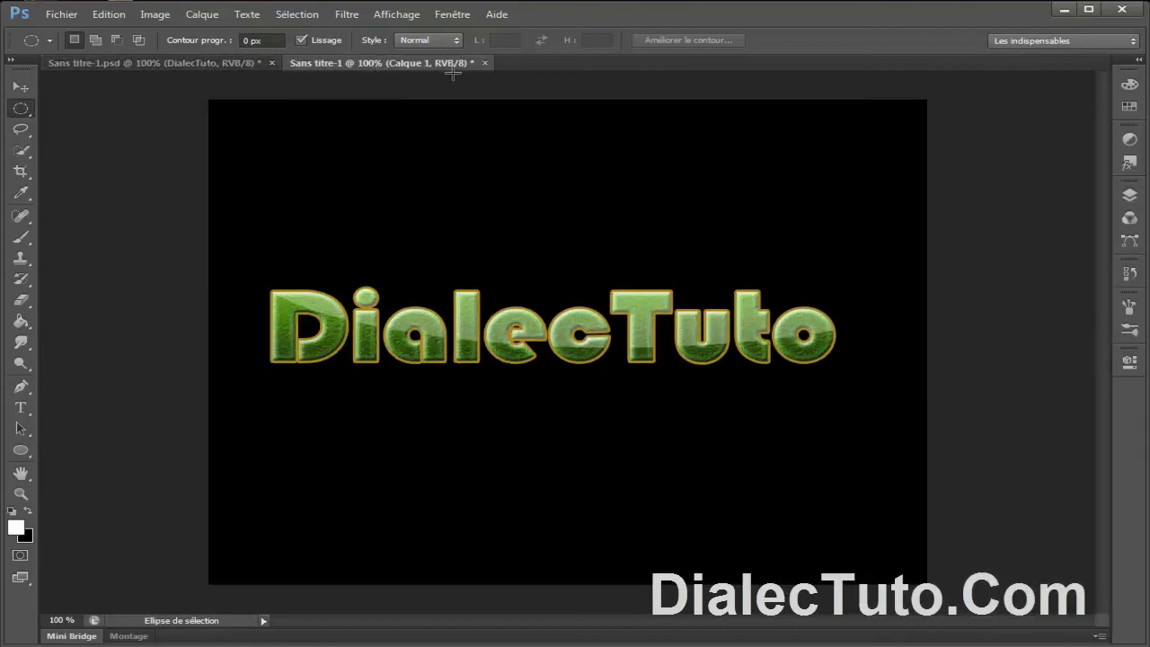
- Crop the canvas above and below the text to a narrow full-width banner
left_click(22, 176)
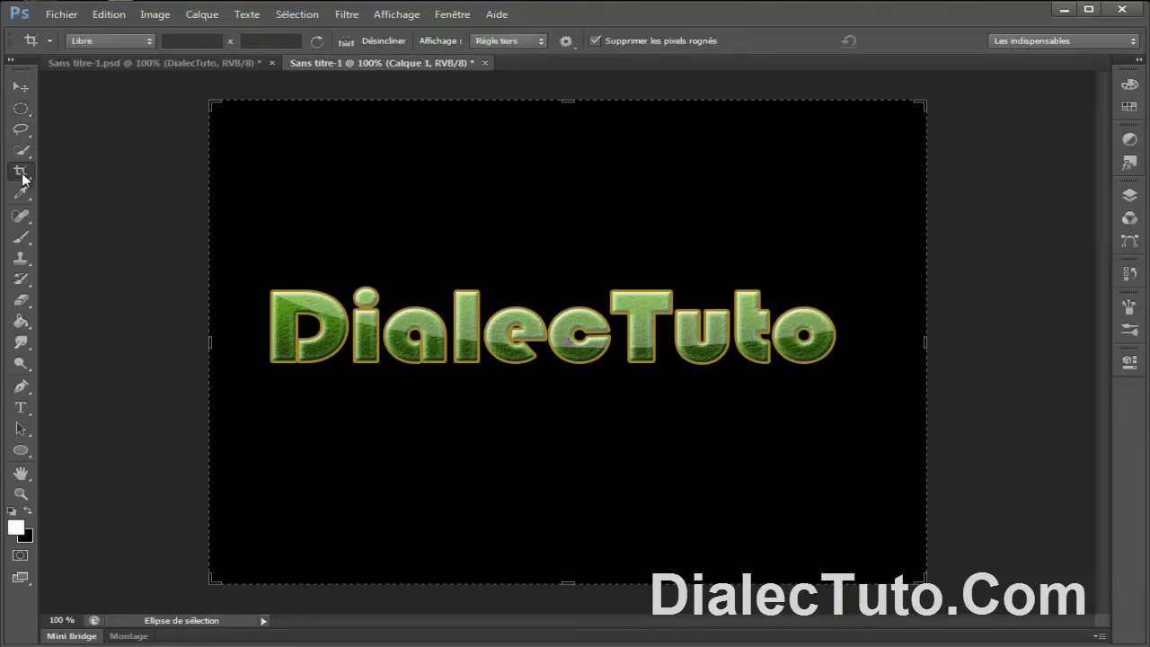
left_click_drag(572, 102, 569, 183)
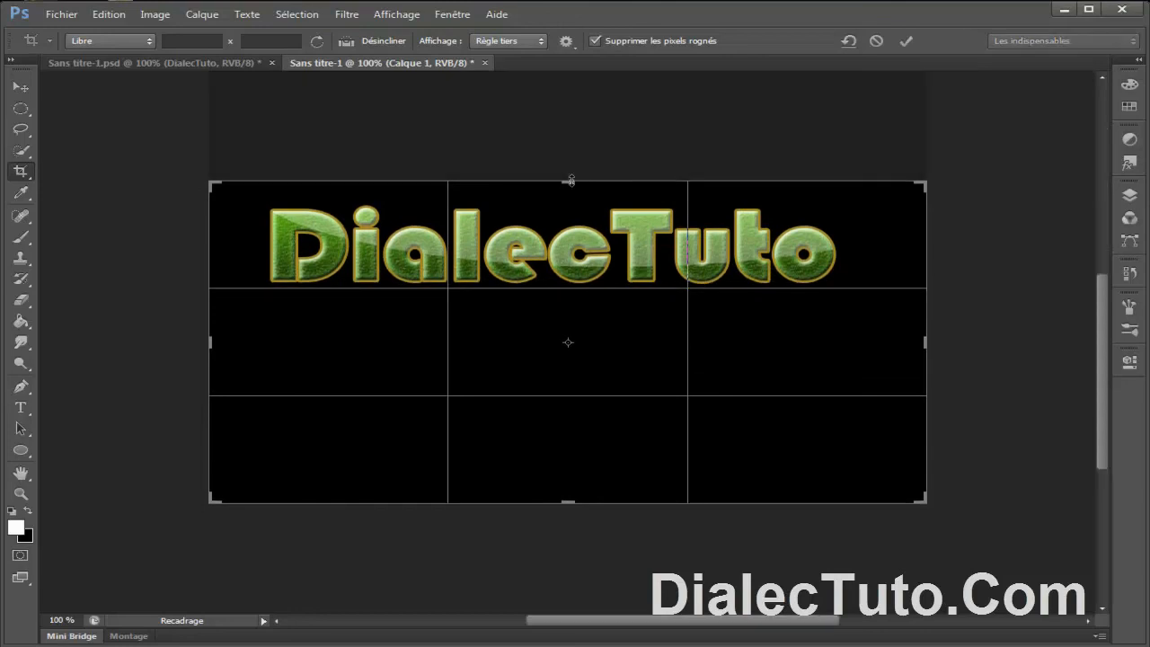
left_click_drag(572, 502, 570, 415)
key("Return")
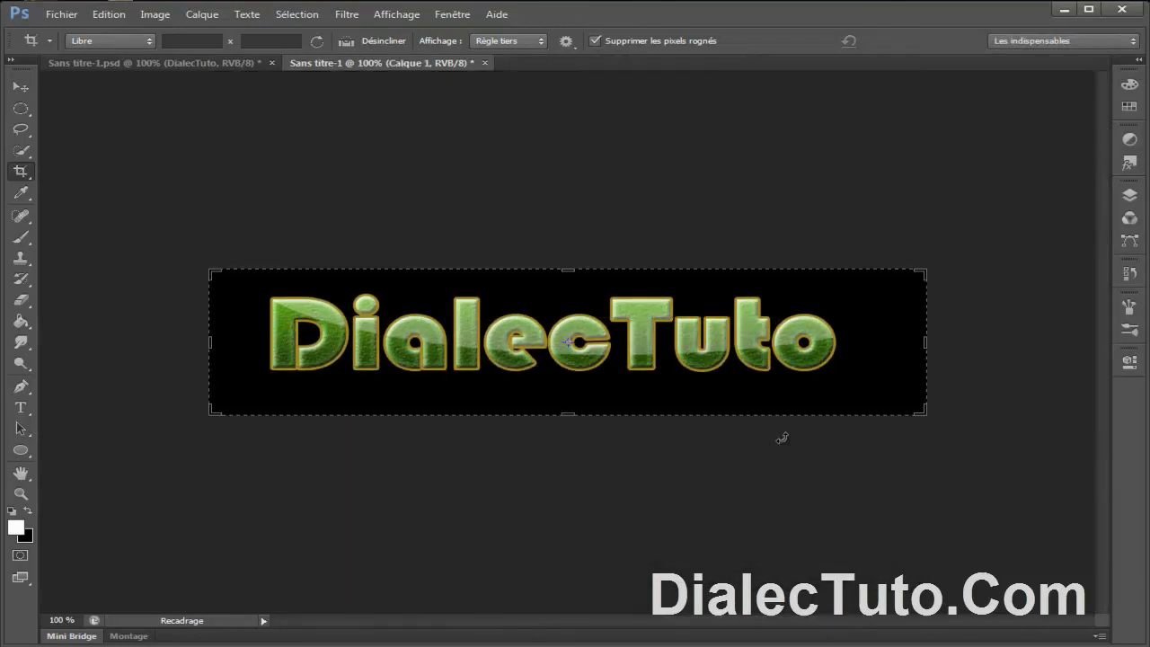
left_click(21, 86)
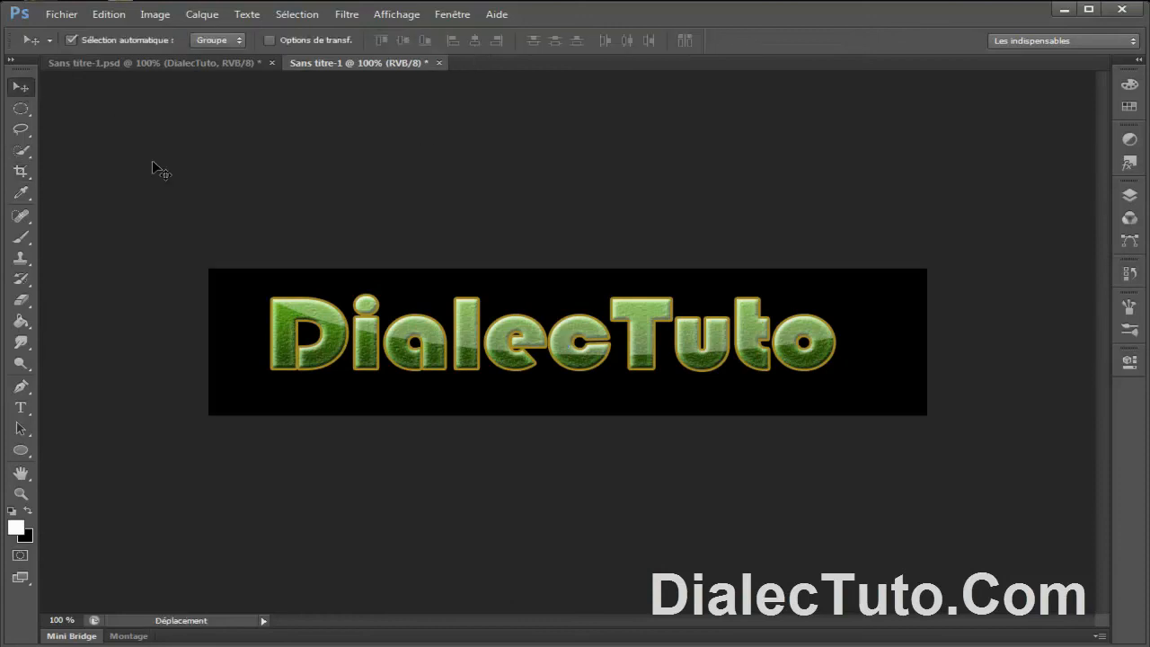